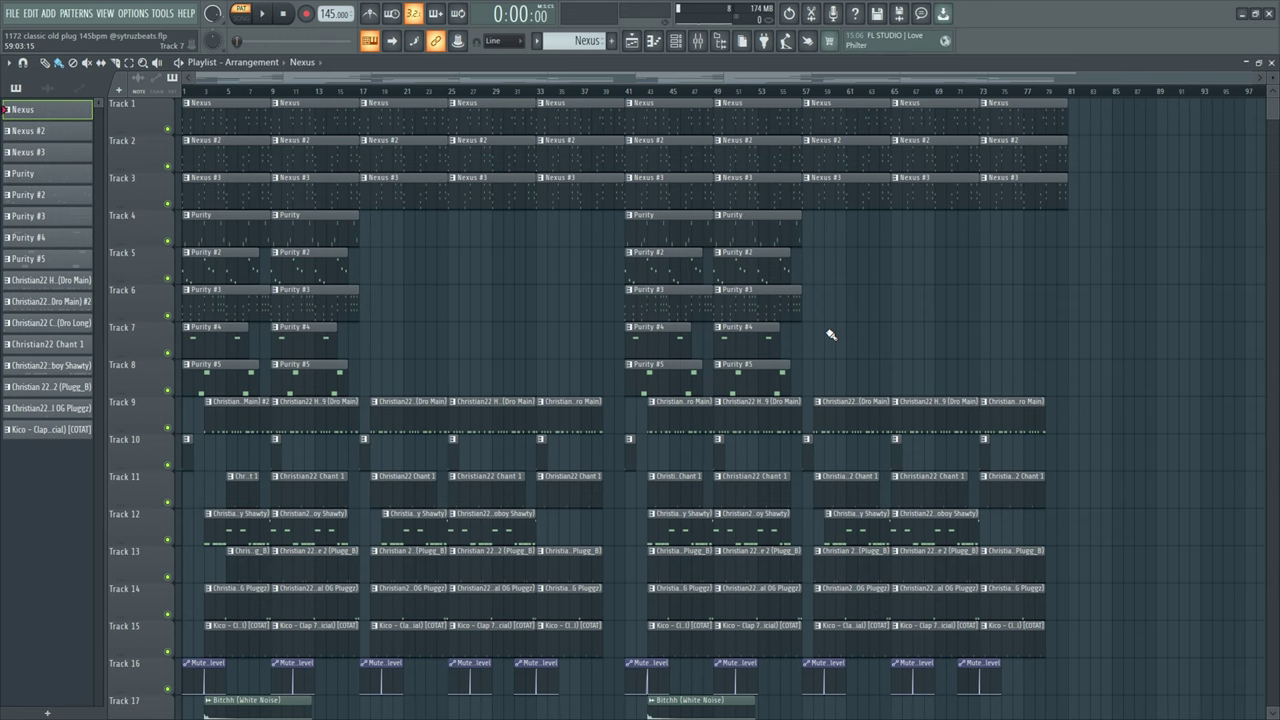
Step: Open the Nexus pattern in the piano roll and listen to the pad melody
double_click(218, 128)
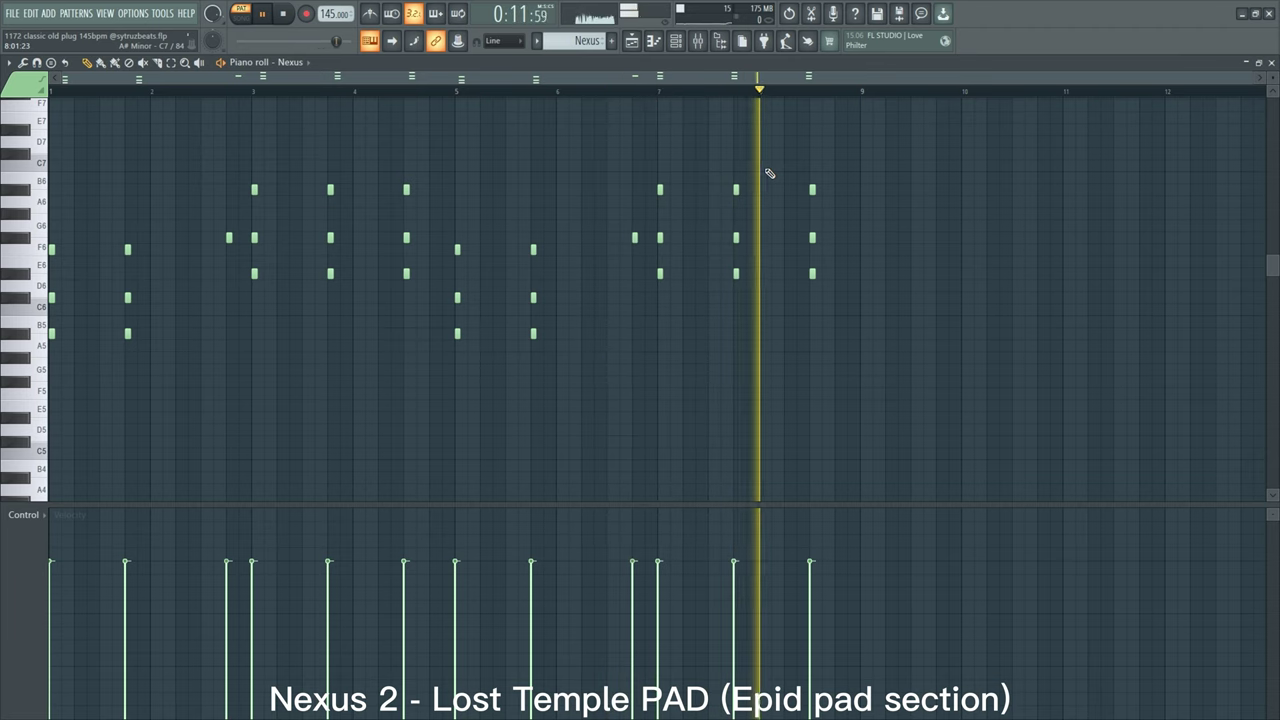
key("space")
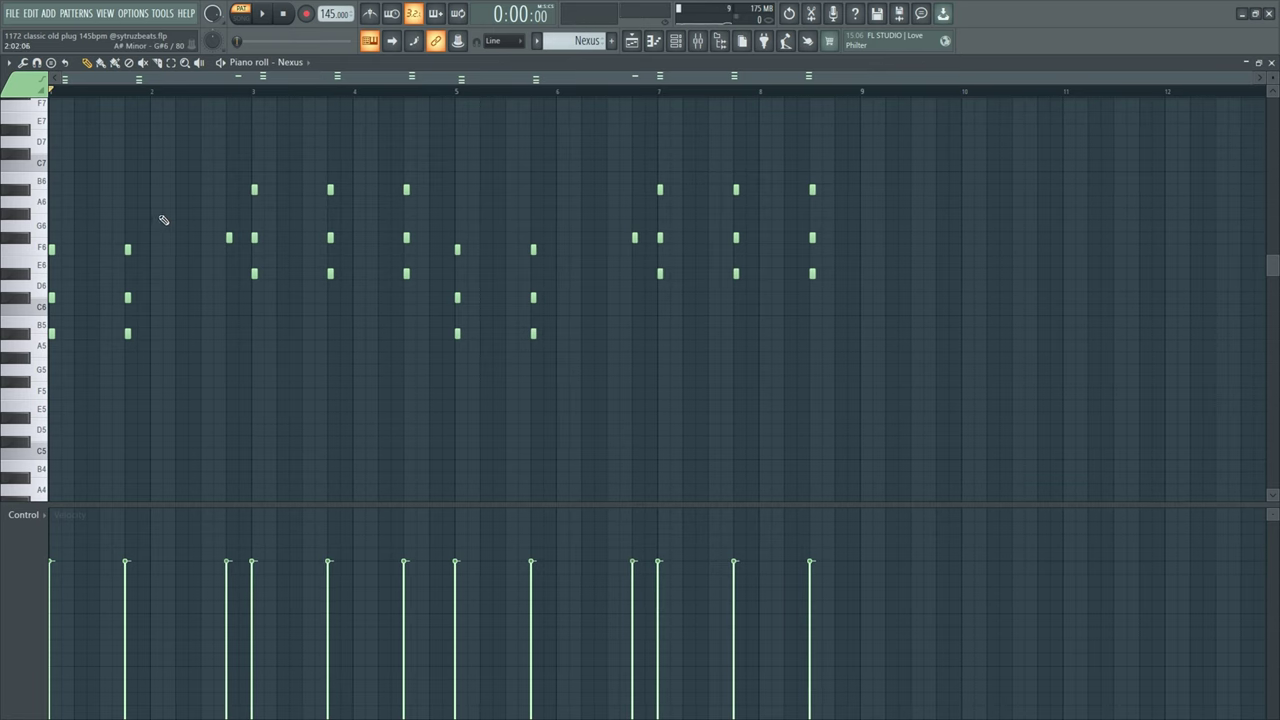
Step: Duplicate the first two chords of the Nexus pattern to bar 3 and transpose them up to D#6, F#6 and A#6
scroll(53, 297, "up", 3)
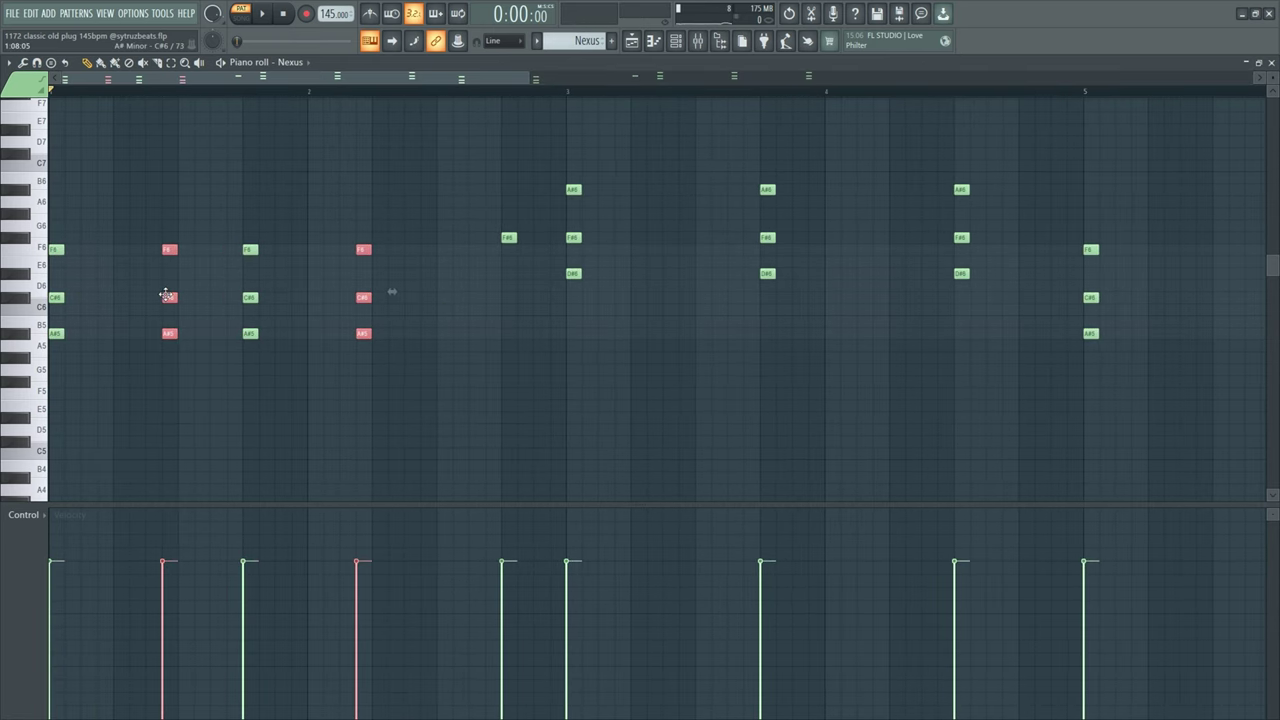
left_click_drag(168, 297, 573, 300)
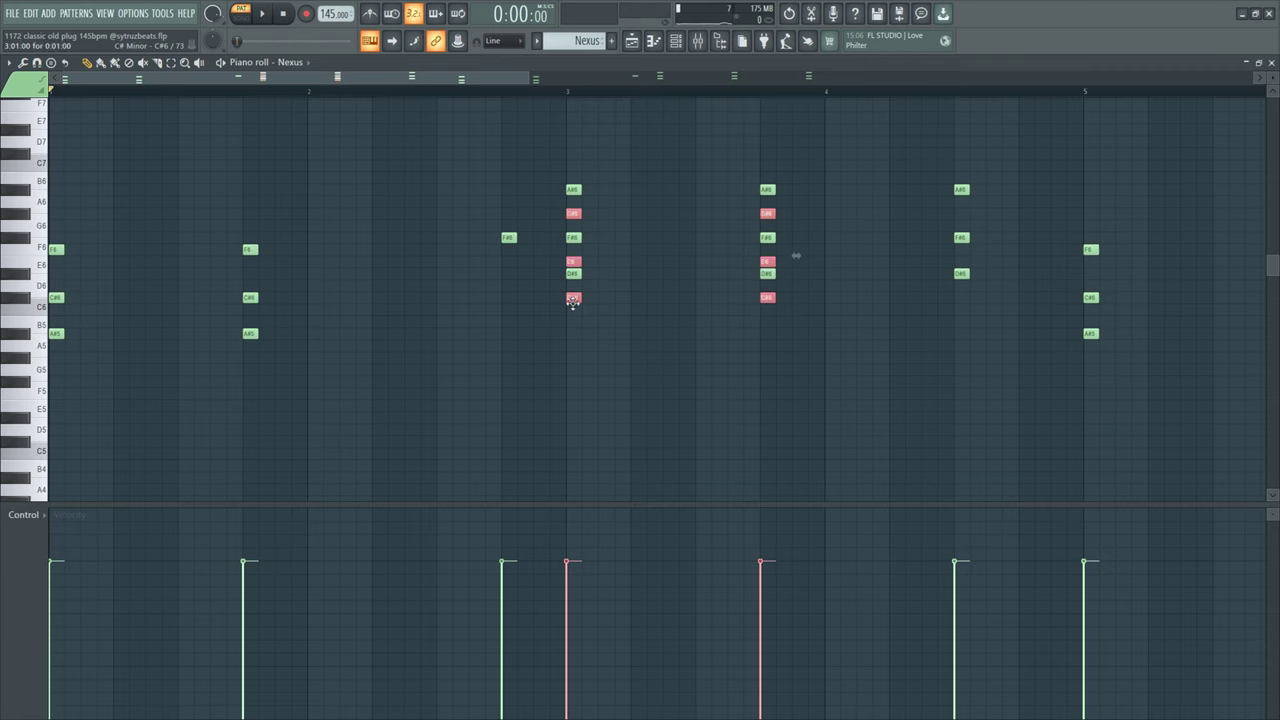
scroll(594, 310, "down", 3)
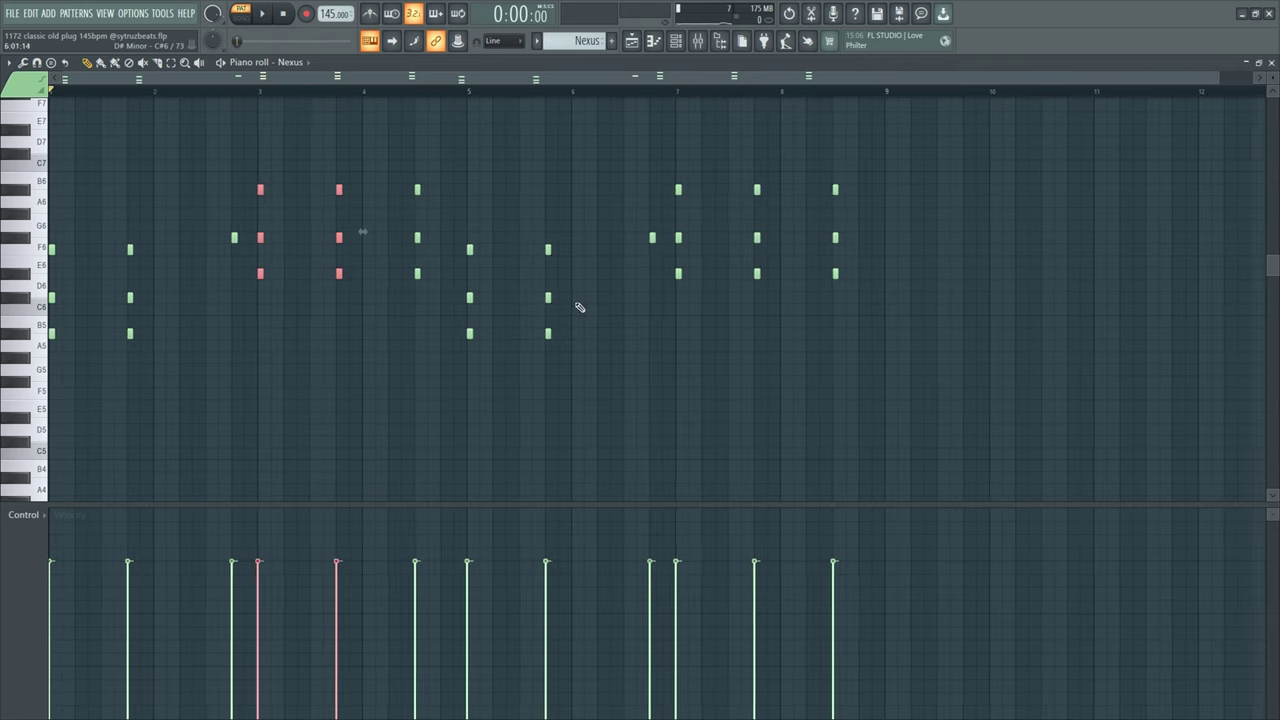
left_click(312, 334, "ctrl")
scroll(312, 334, "down", 2)
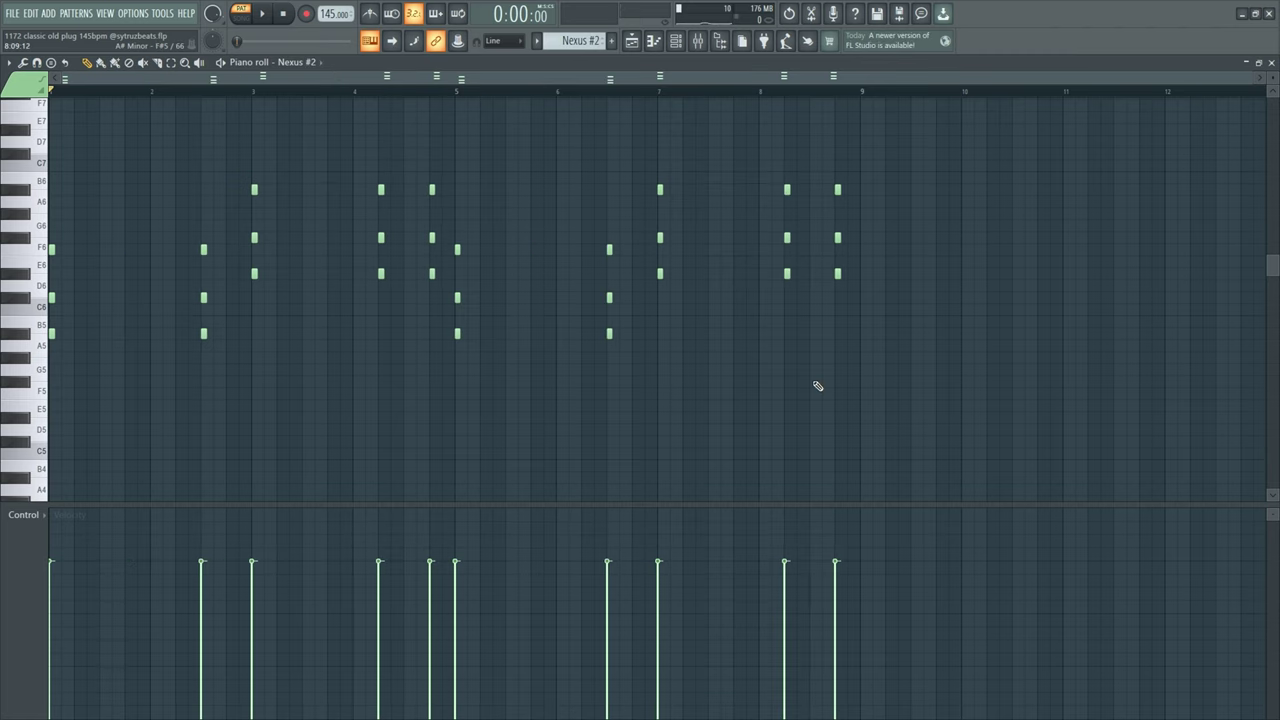
Step: Play the Nexus #2 arpeggio pattern, then stop playback
key("space")
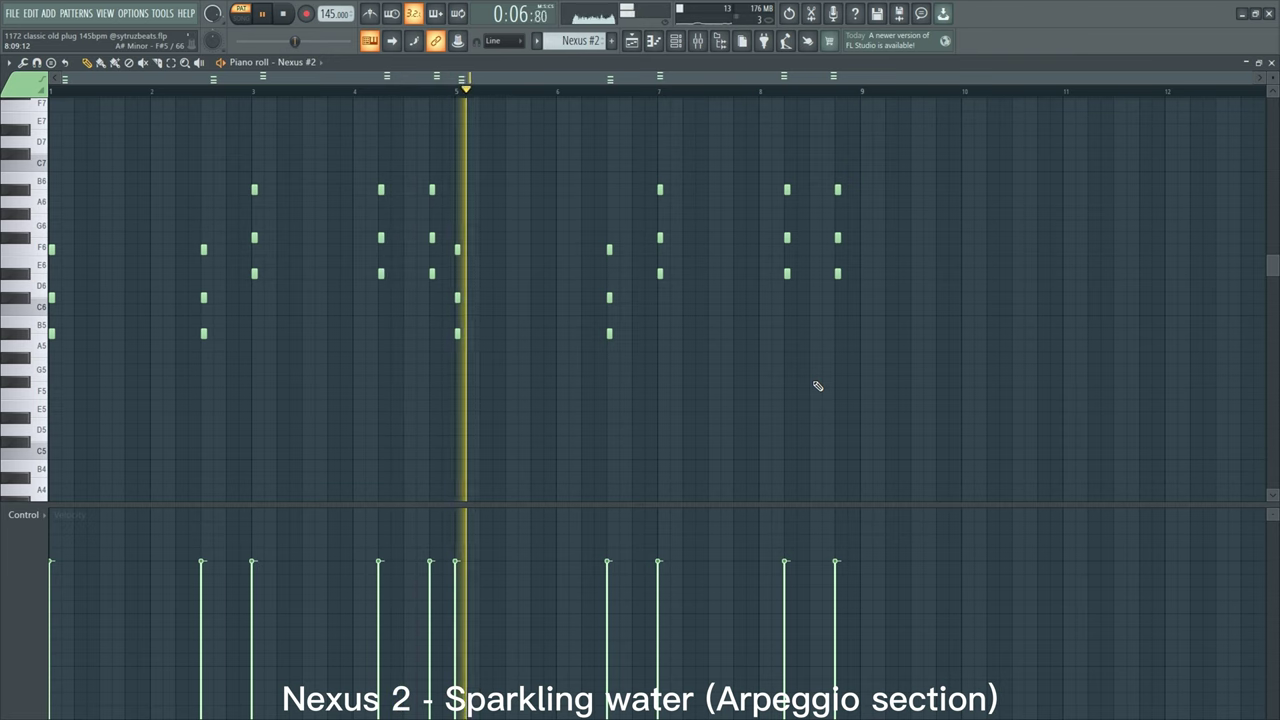
key("space")
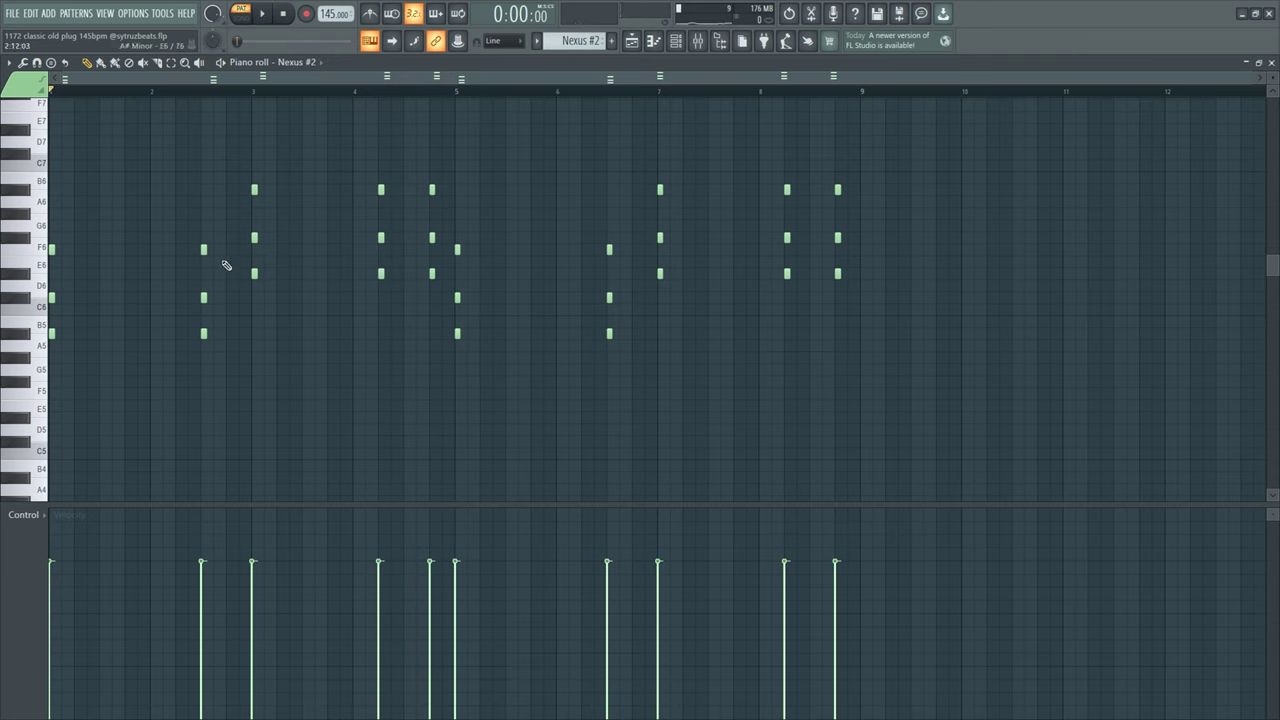
Step: Place the second chord of the Nexus #2 pattern at 2:09, offset from the pad melody's timing
left_click_drag(226, 224, 46, 350)
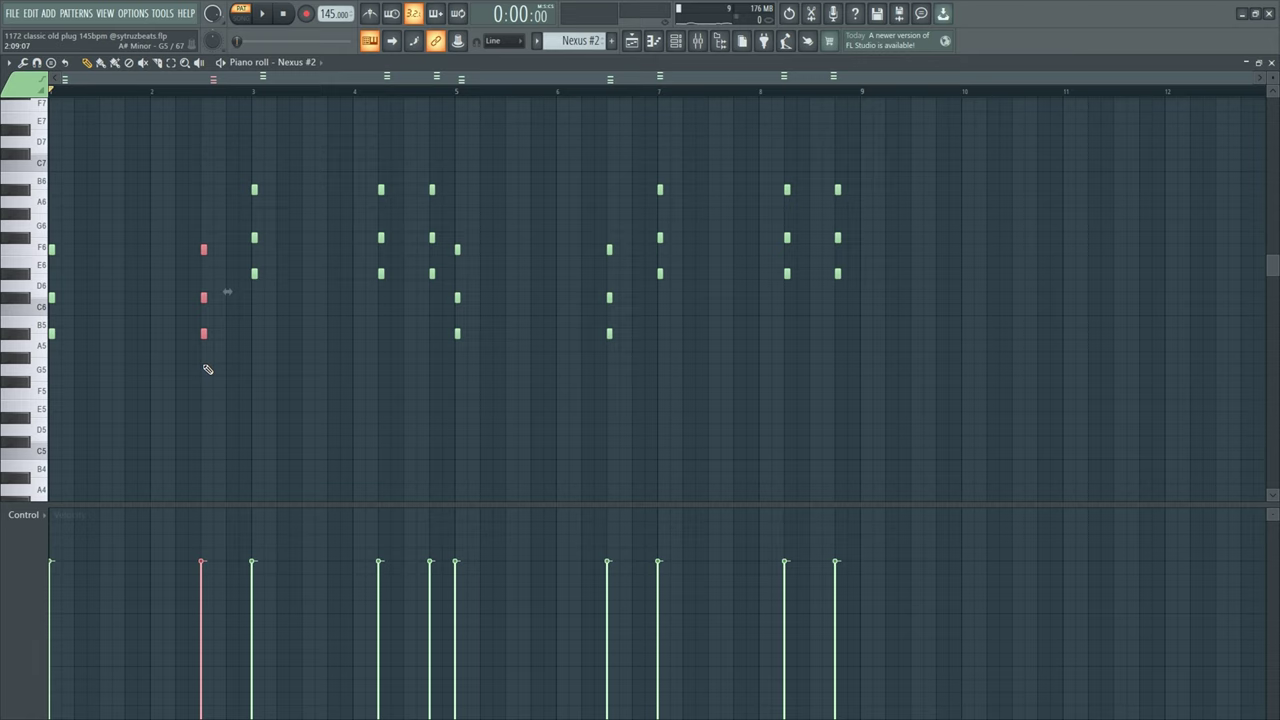
left_click_drag(103, 197, 237, 419)
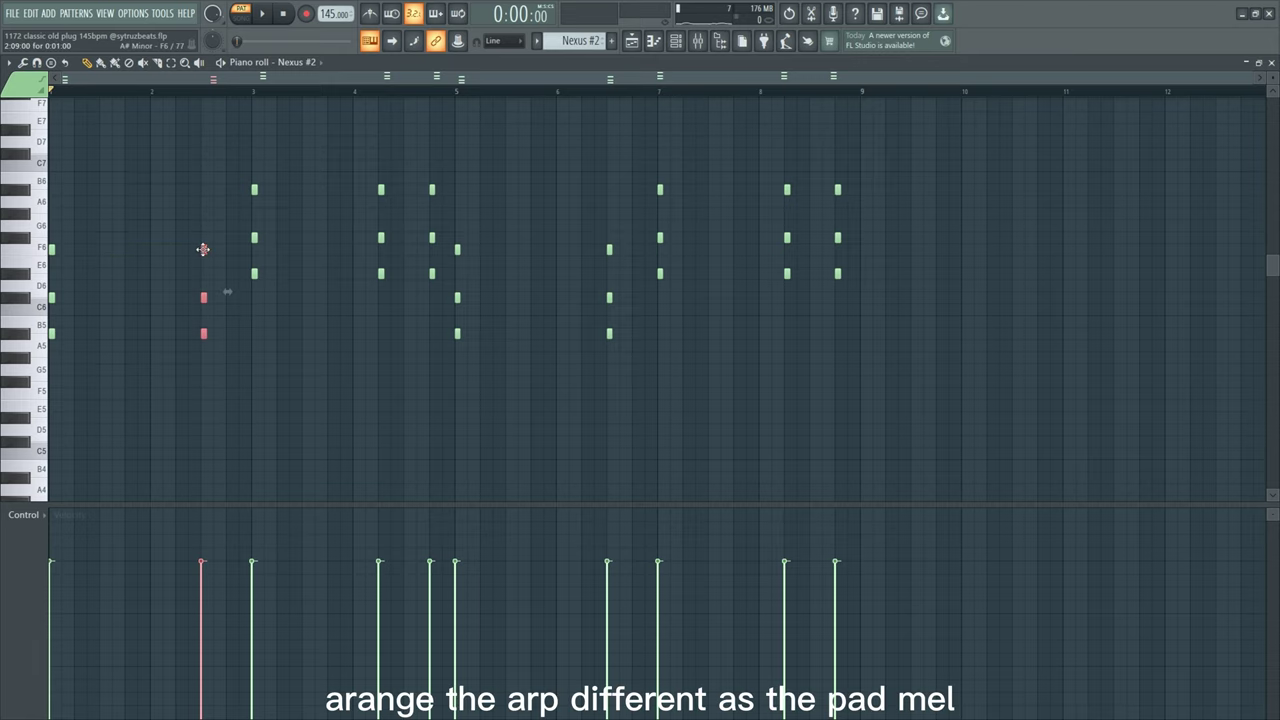
left_click_drag(128, 257, 204, 257)
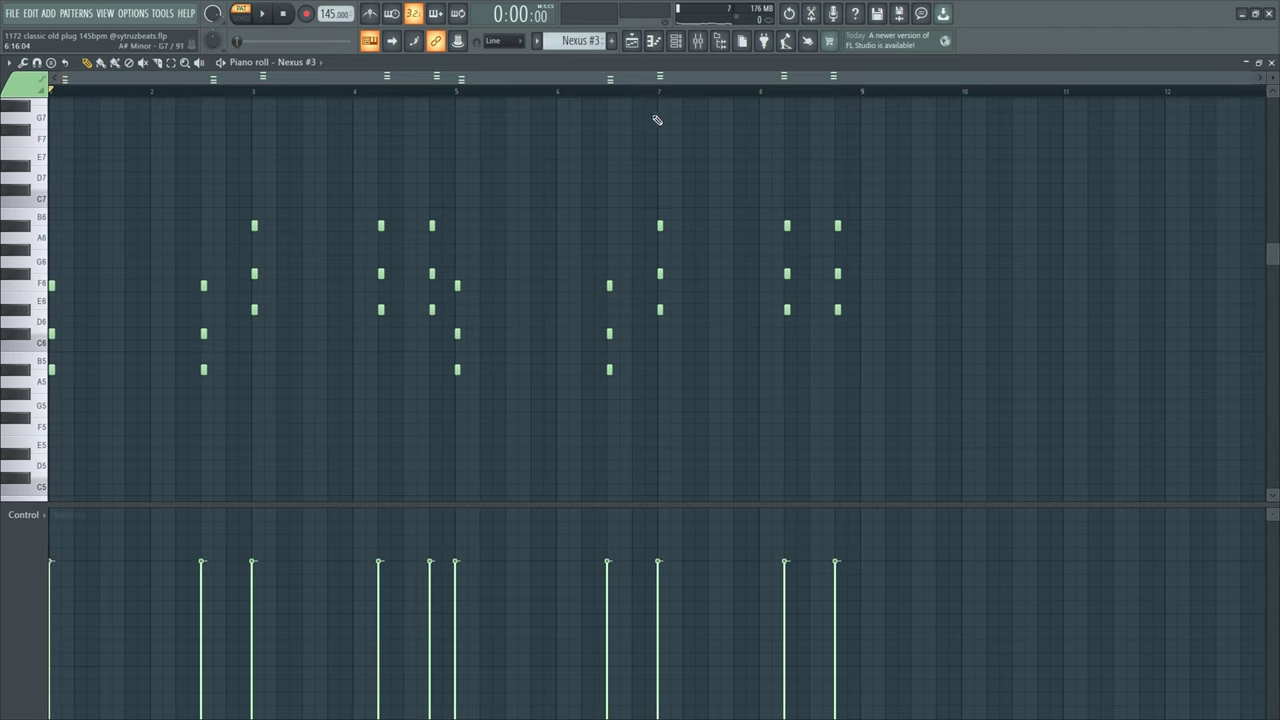
Step: Select the second chord in Nexus #3, then compare the Nexus, Nexus #2 and Nexus #3 clips in the playlist
left_click_drag(185, 233, 212, 410)
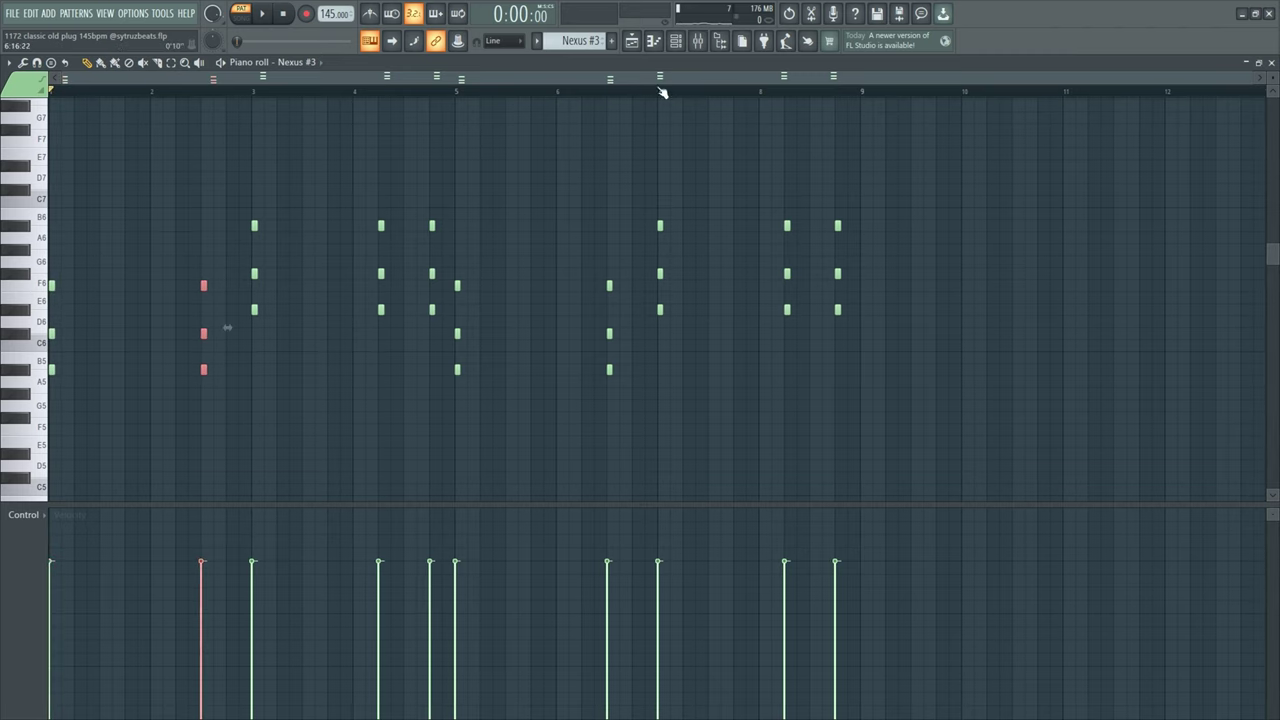
left_click(650, 47)
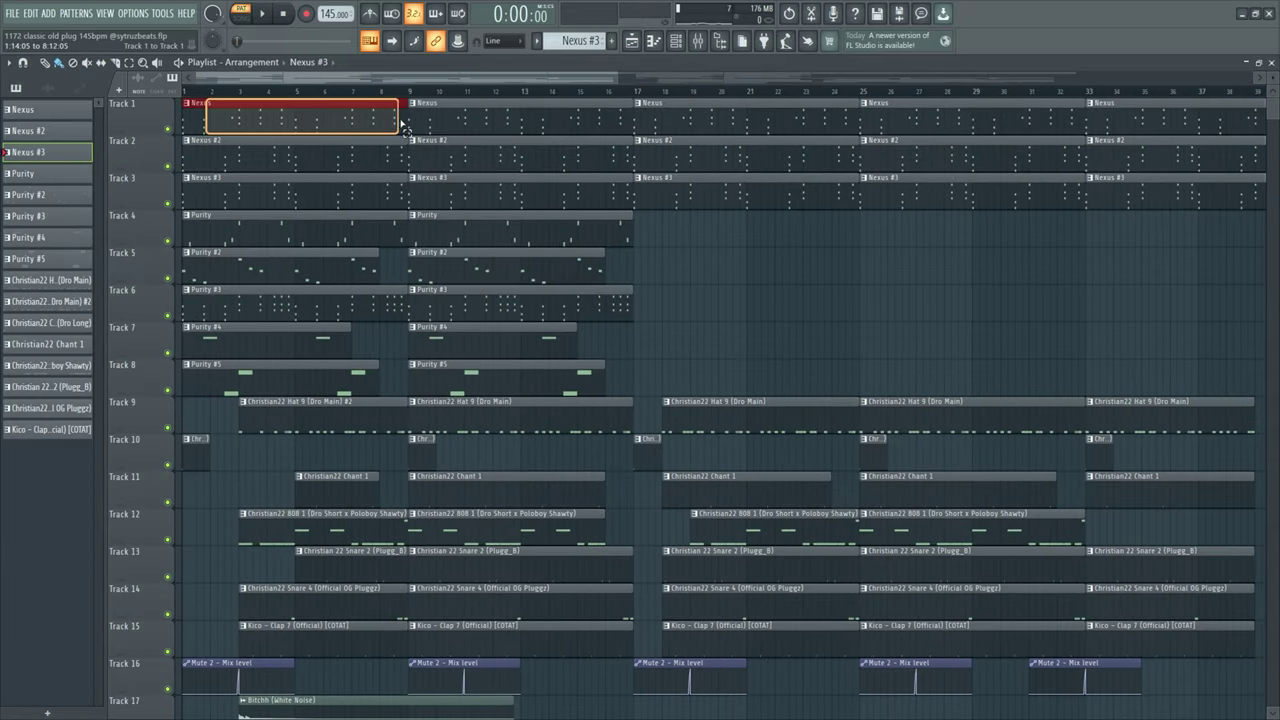
scroll(190, 190, "up", 3)
left_click_drag(218, 157, 545, 158)
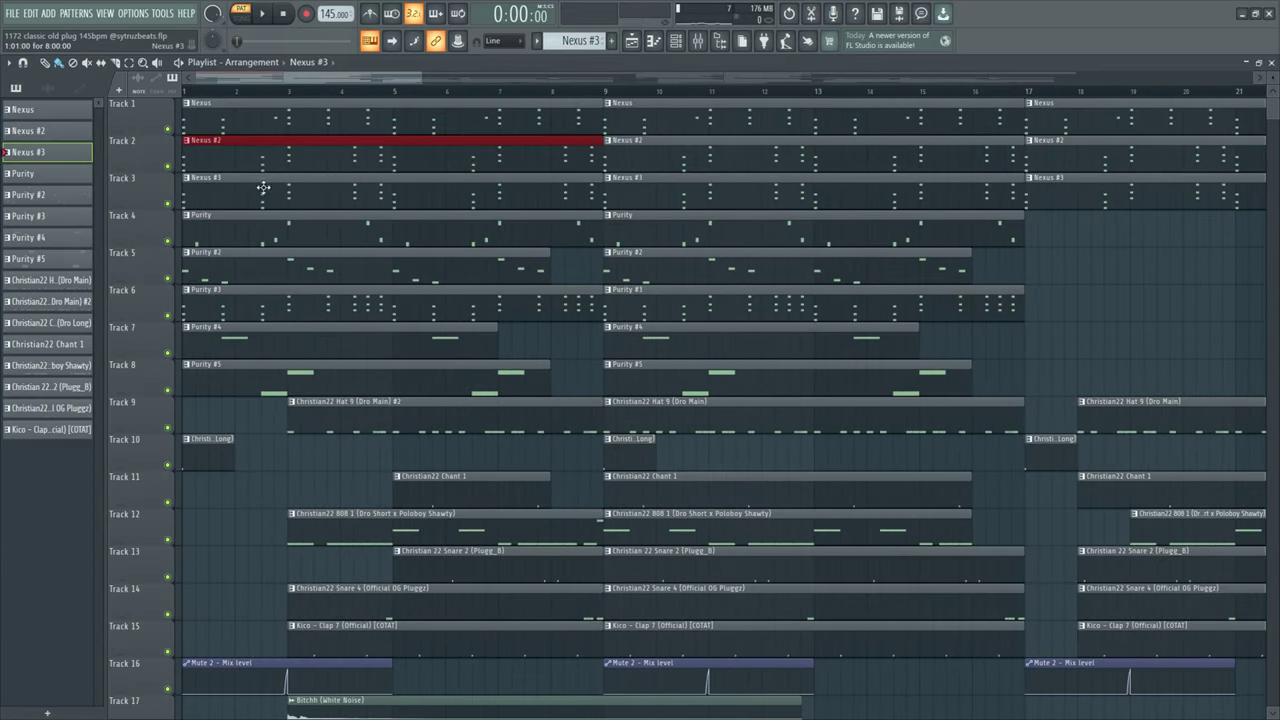
left_click_drag(218, 192, 543, 203)
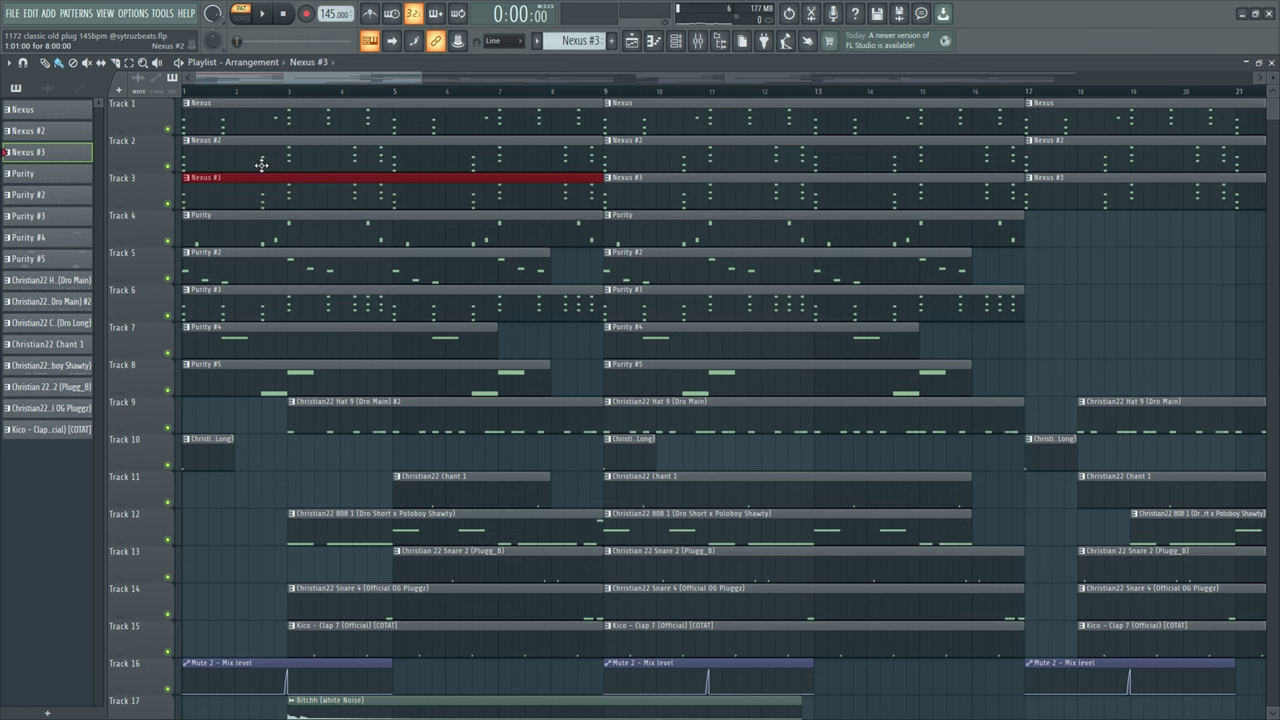
left_click_drag(240, 158, 508, 158)
Step: Play the Nexus #3 pattern, then return to the playlist and mark the first Nexus #2 clip
key("space")
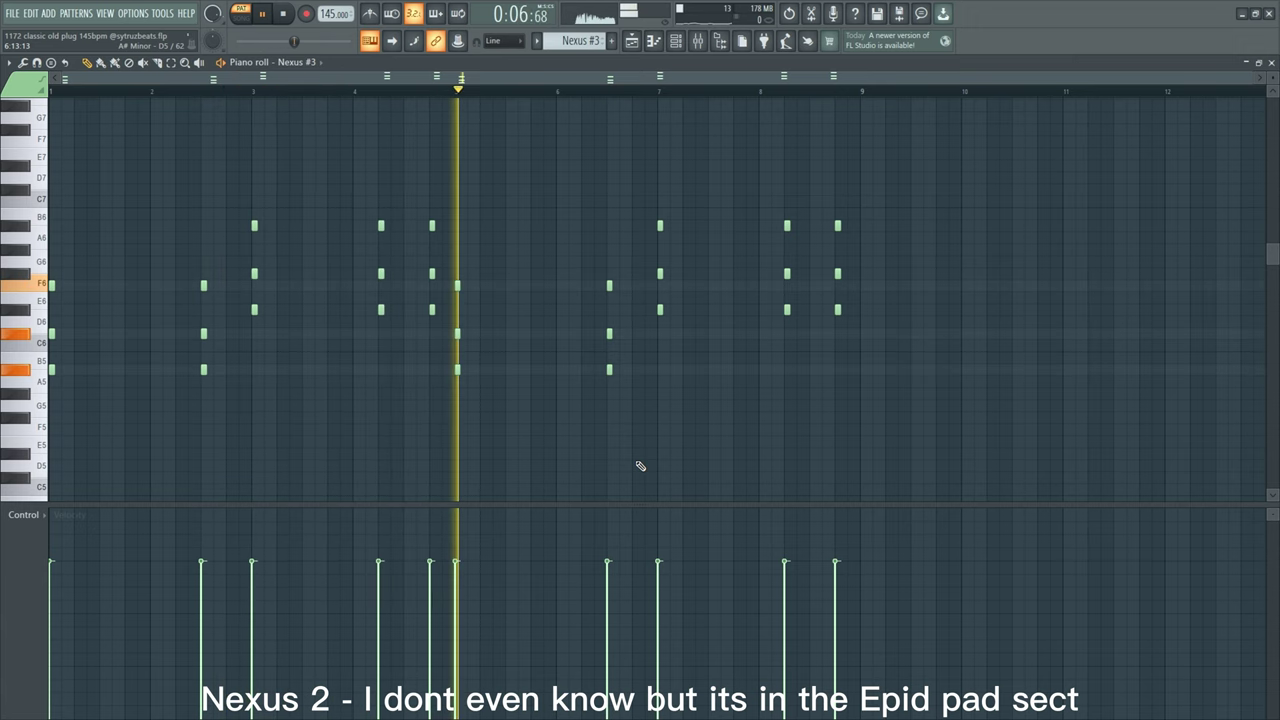
key("space")
left_click(632, 41)
scroll(190, 190, "up", 3)
left_click_drag(215, 153, 341, 154)
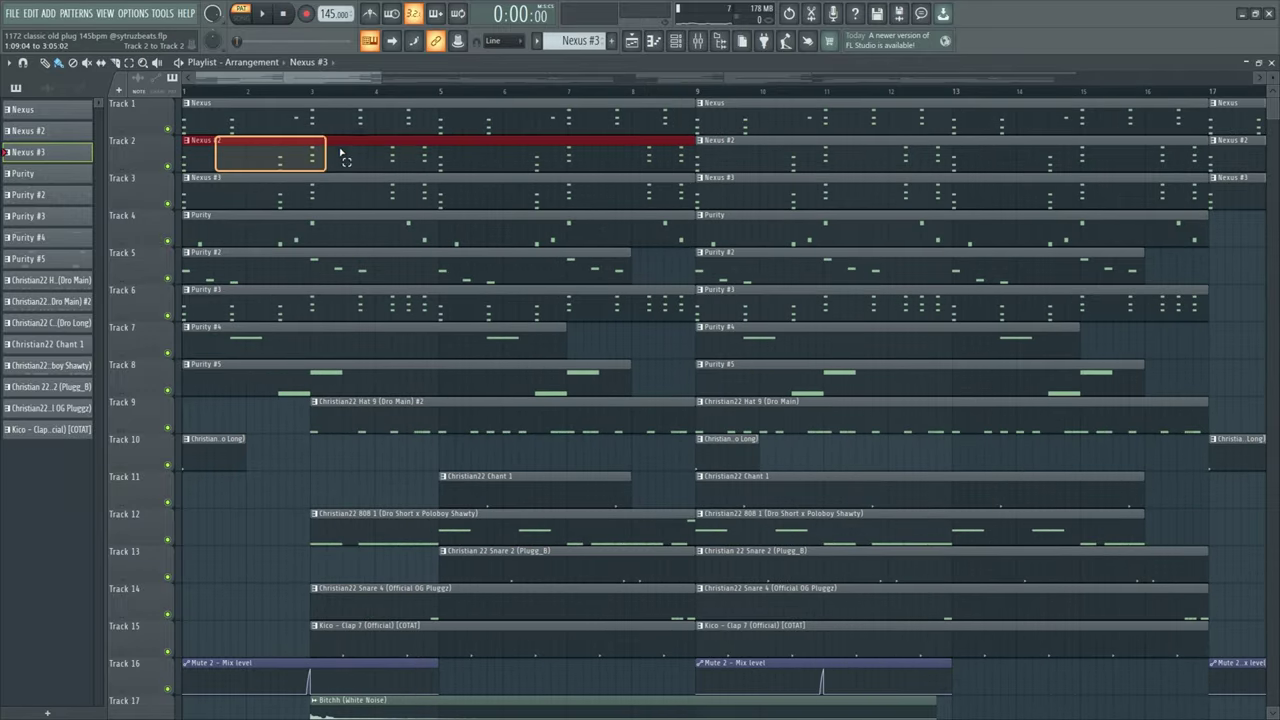
Step: Open the Purity flute pattern, play it, and select the notes of its first phrase
double_click(240, 276)
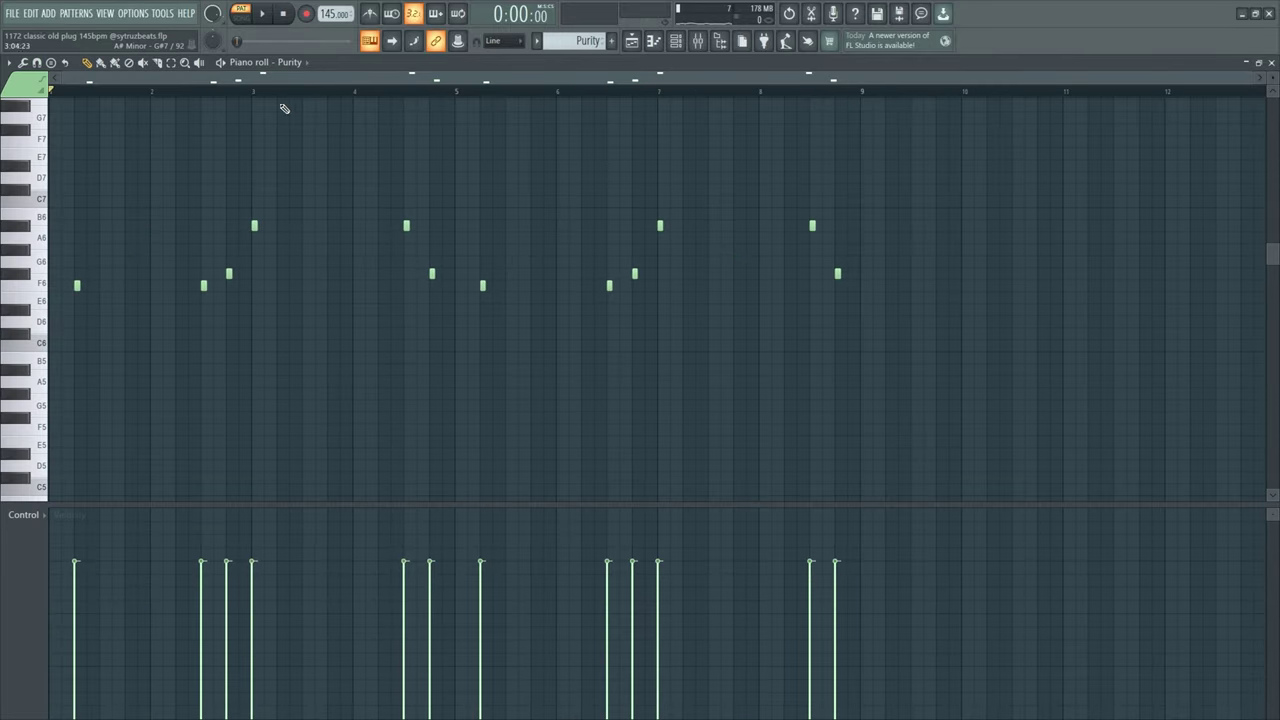
left_click(292, 64)
left_click(676, 40)
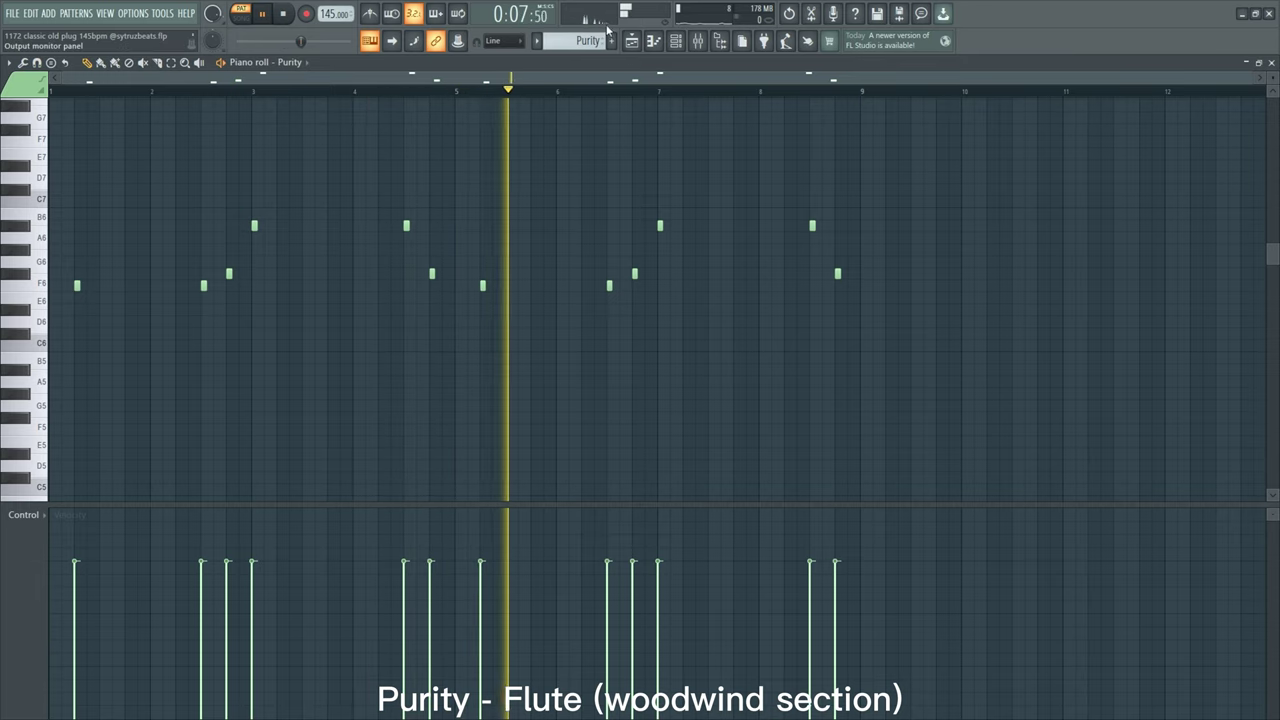
key("space")
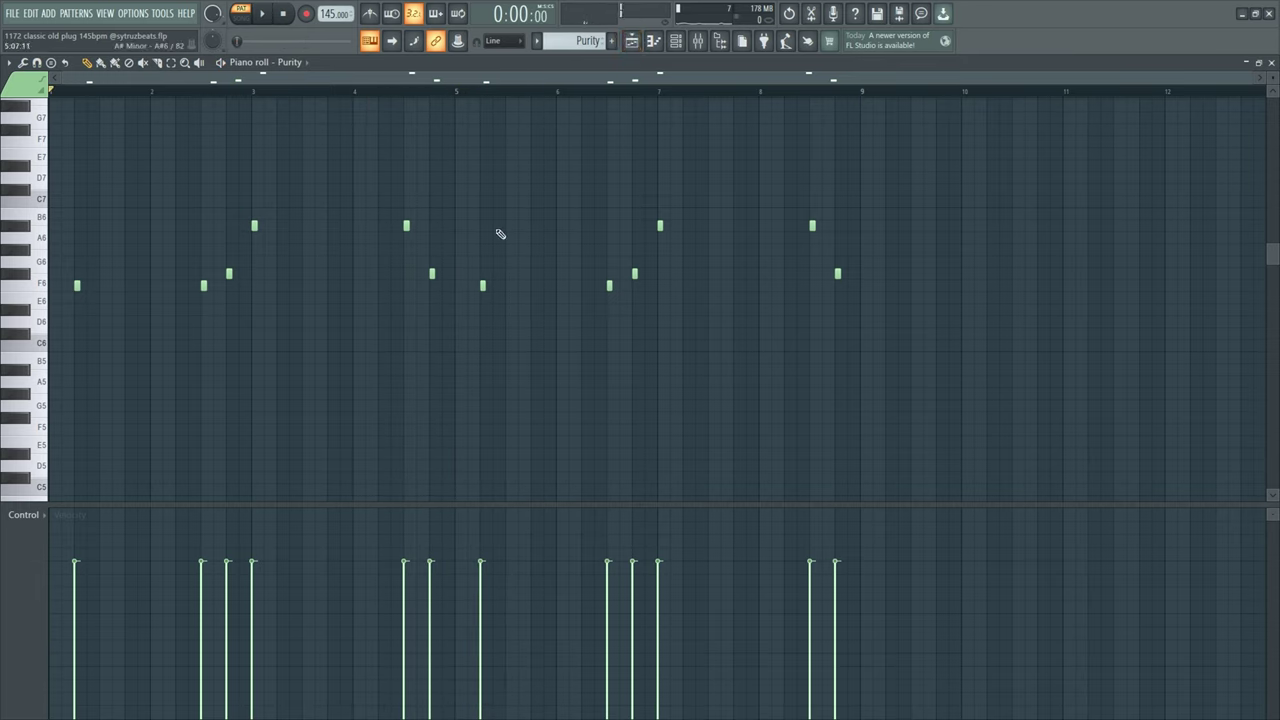
left_click_drag(432, 207, 50, 386)
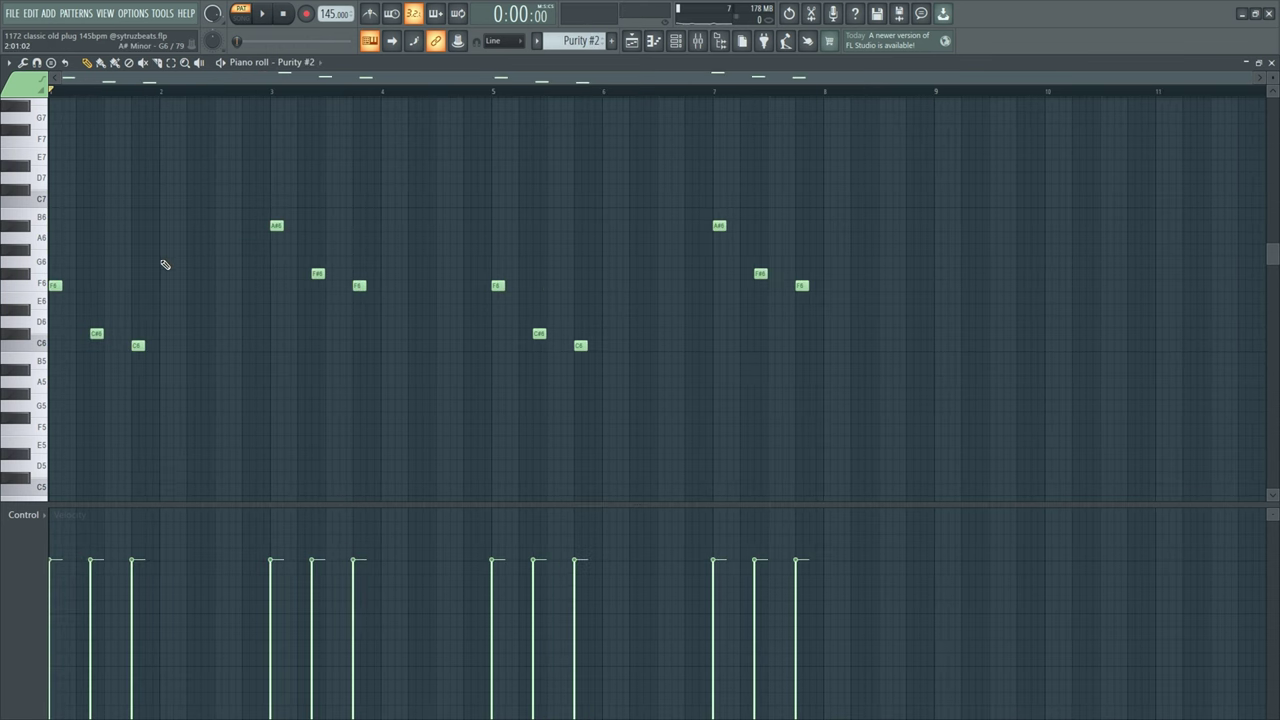
Step: Select the first three notes of Purity #2 (F6, C#6, C6) and play the pattern
left_click_drag(148, 293, 50, 372)
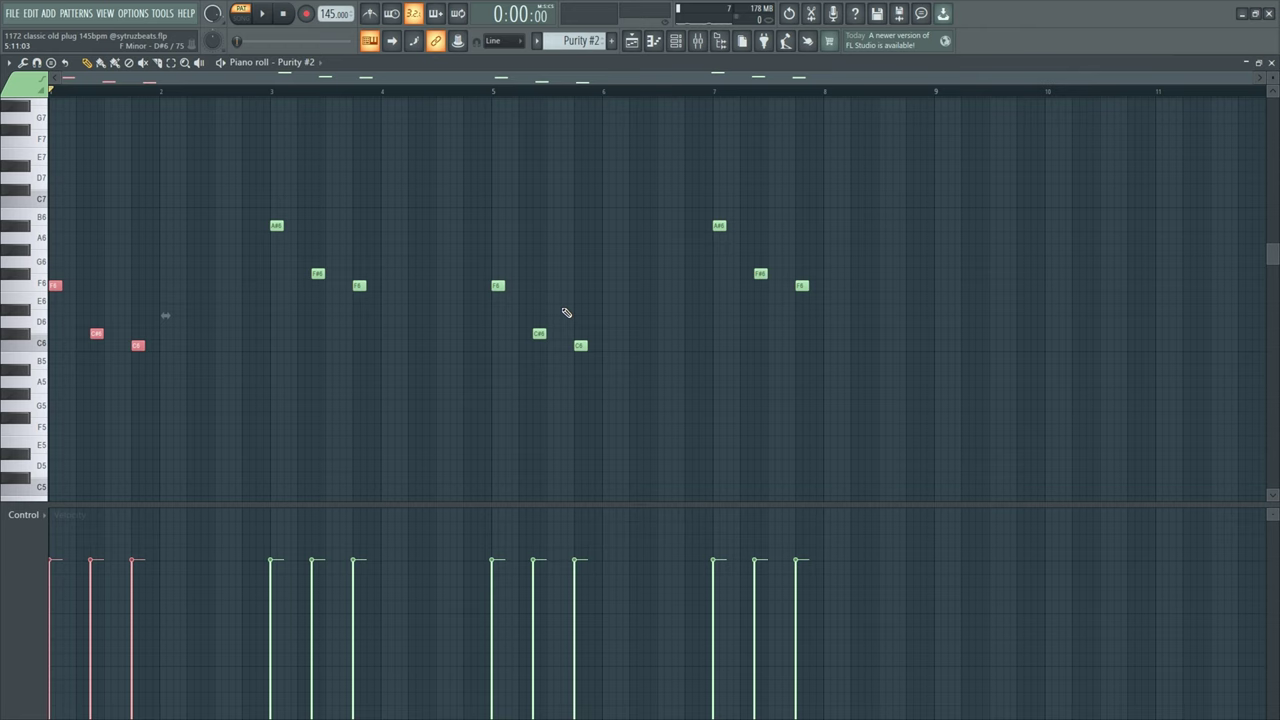
key("space")
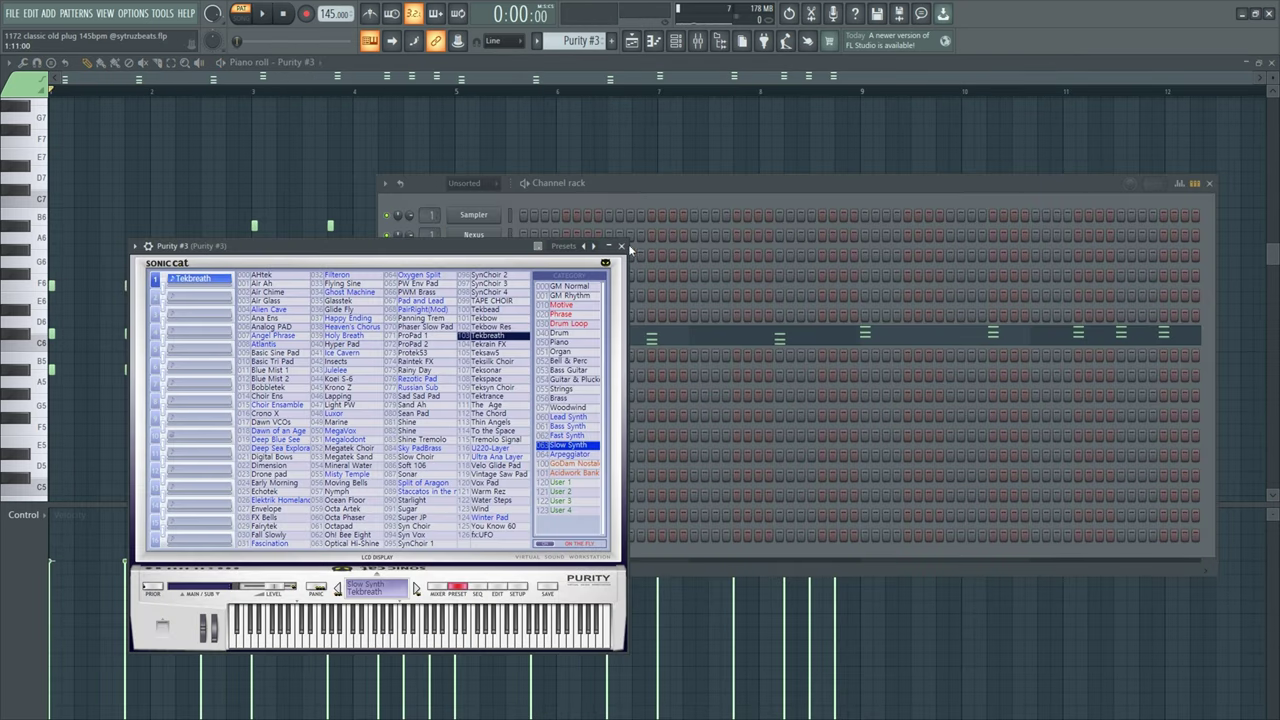
Step: Close the Purity #3 instrument window and the channel rack, then play the Tekbreath chord pattern
left_click(620, 247)
left_click(1212, 187)
key("space")
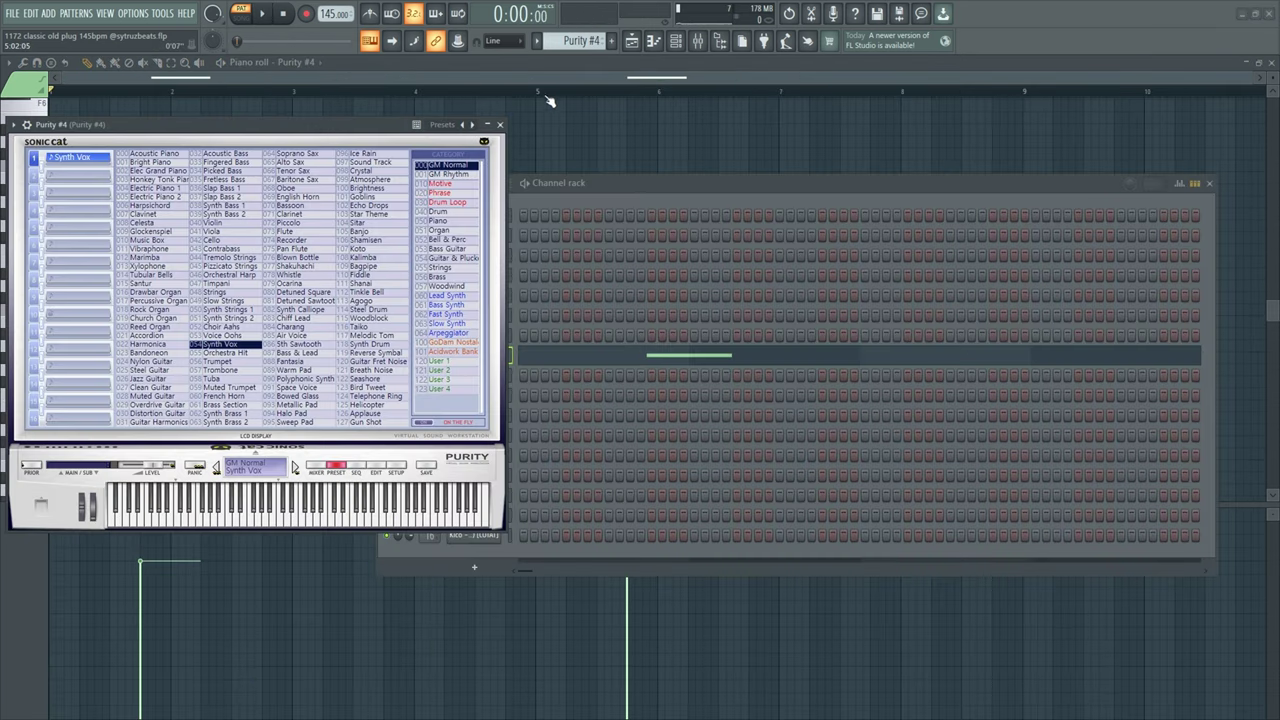
Step: Dismiss the Purity #4 instrument window and channel rack, and open the Purity #4 pattern from the playlist
left_click(501, 127)
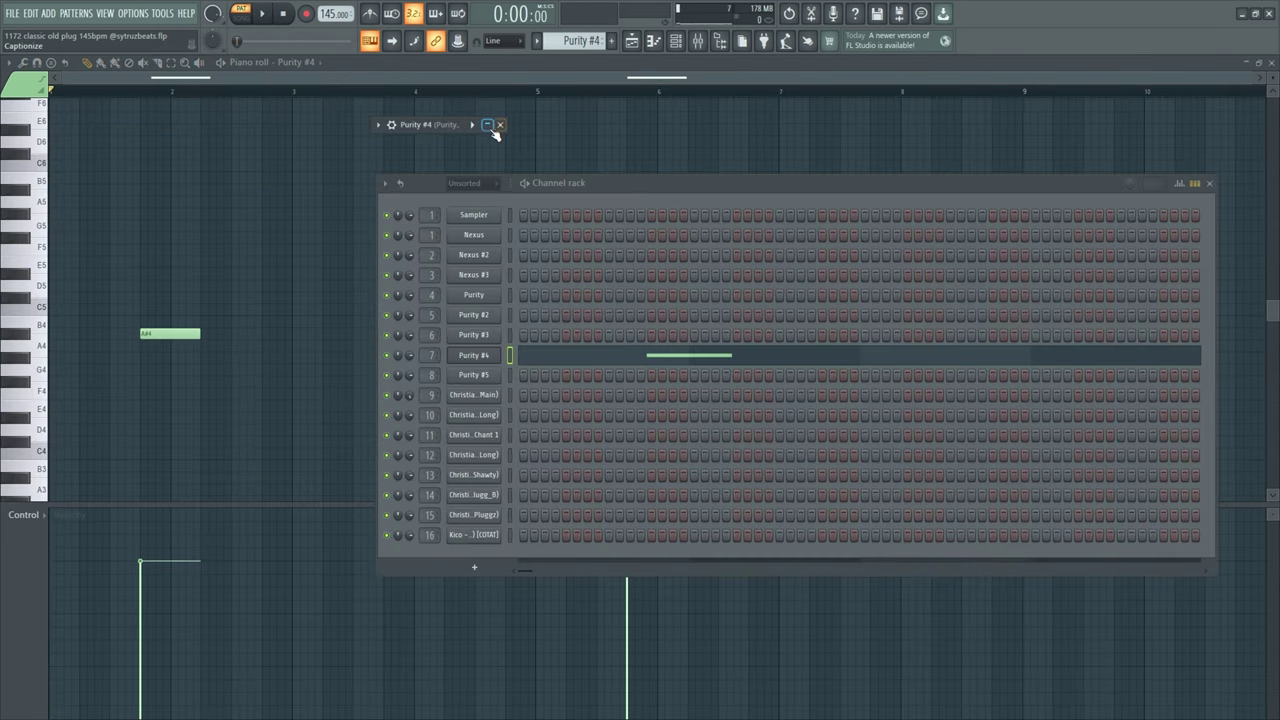
left_click(490, 128)
left_click(263, 113)
key("F5")
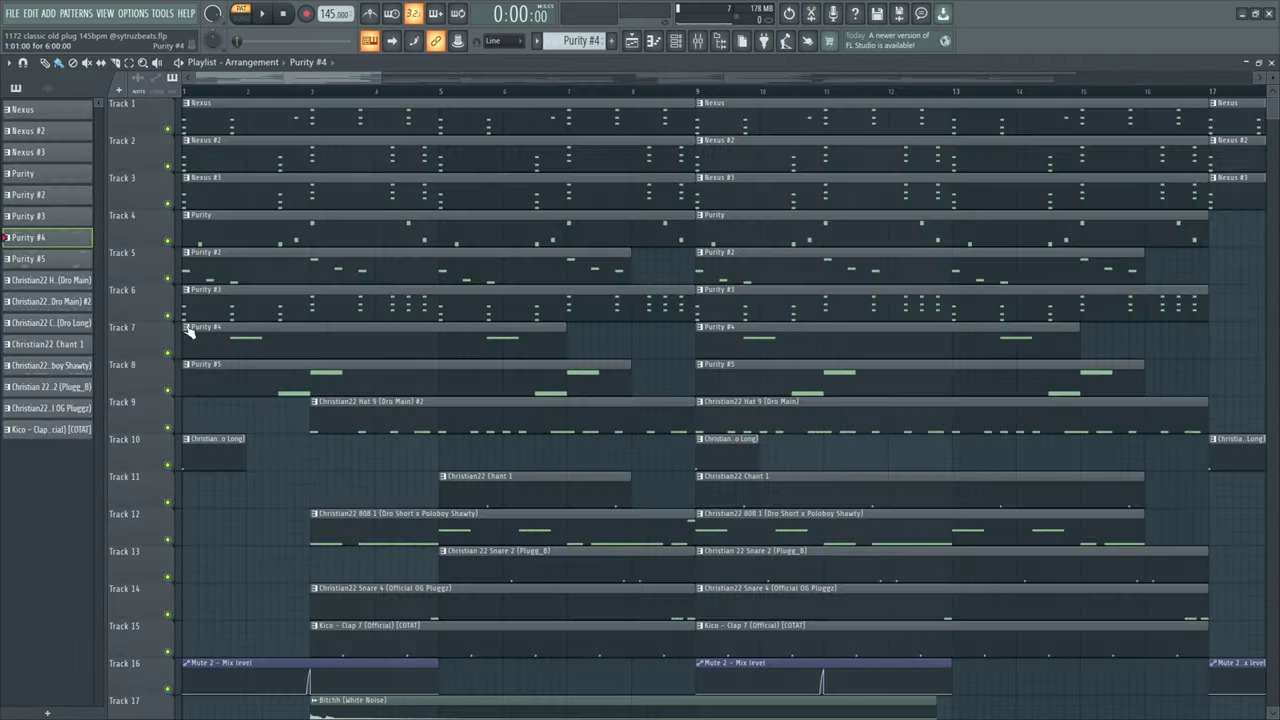
double_click(228, 349)
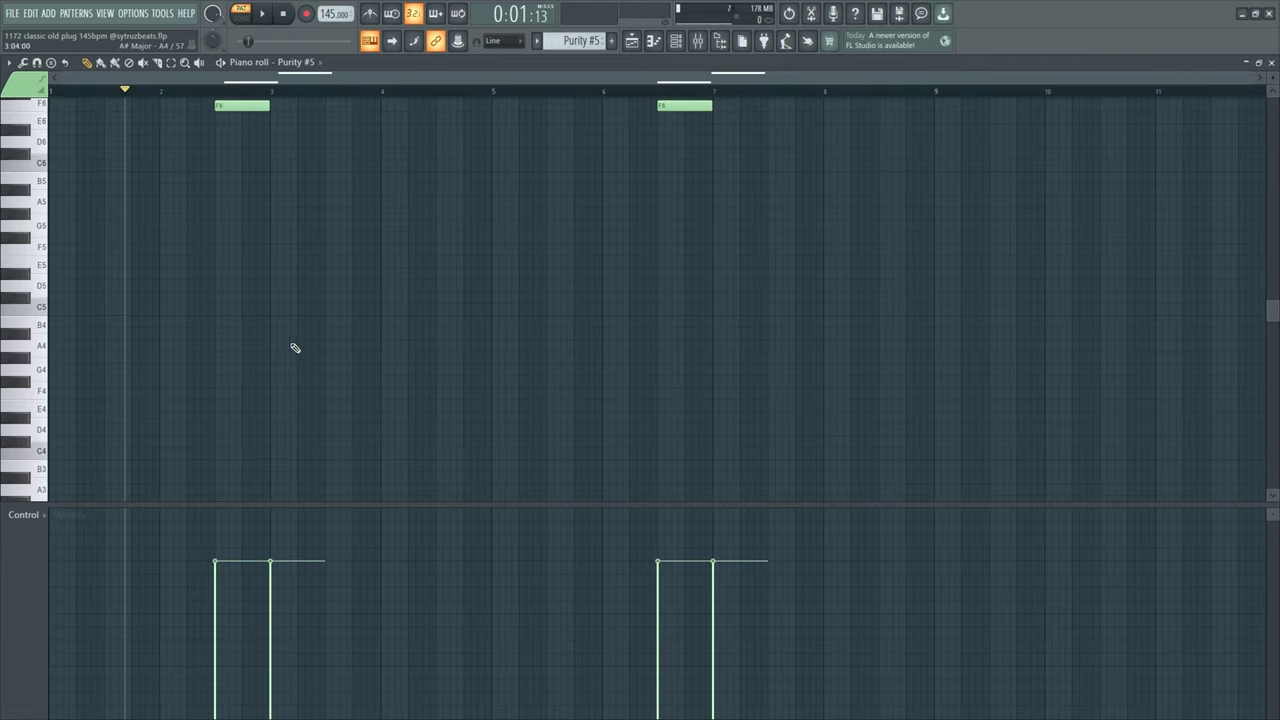
Step: Stop playback in Purity #5 and box-select its first F6 and A#6 notes to point out the melody
scroll(295, 347, "up", 5)
key("space")
left_click_drag(141, 233, 266, 386)
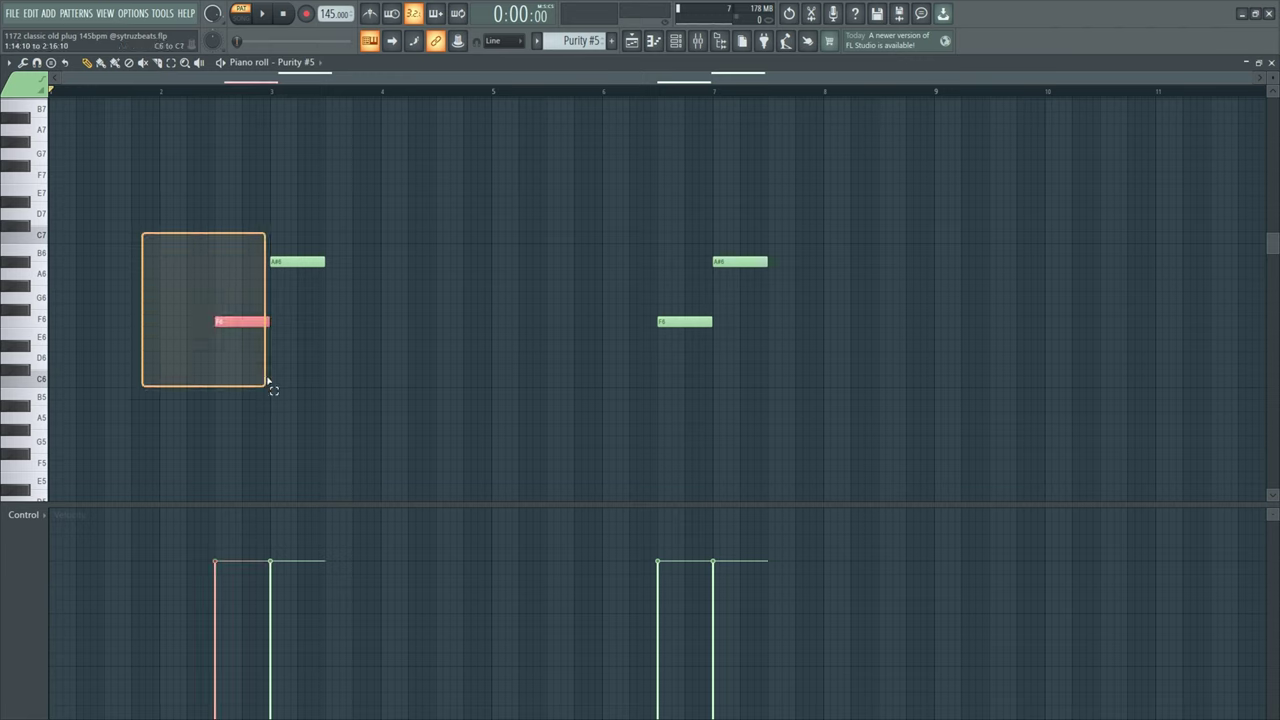
left_click_drag(258, 198, 349, 340)
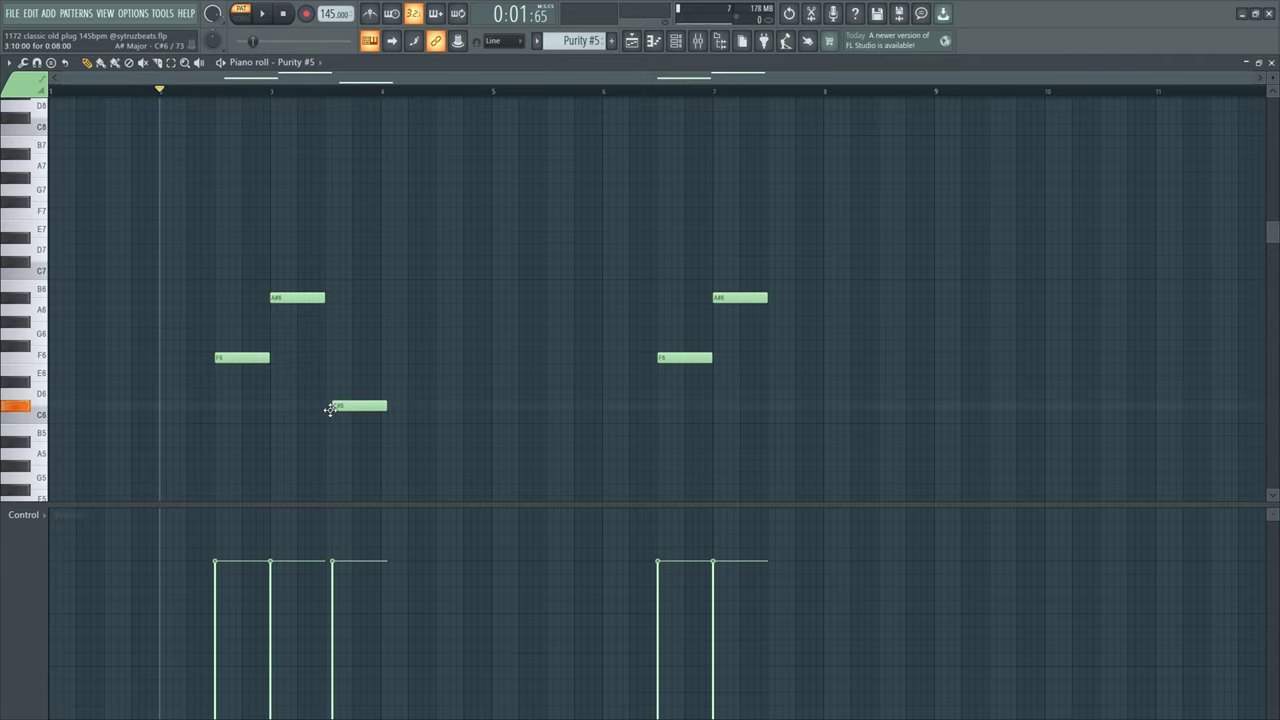
Step: Delete the extra C#6 note in bar 3 of Purity #5 and play the pattern
right_click(330, 409)
key("space")
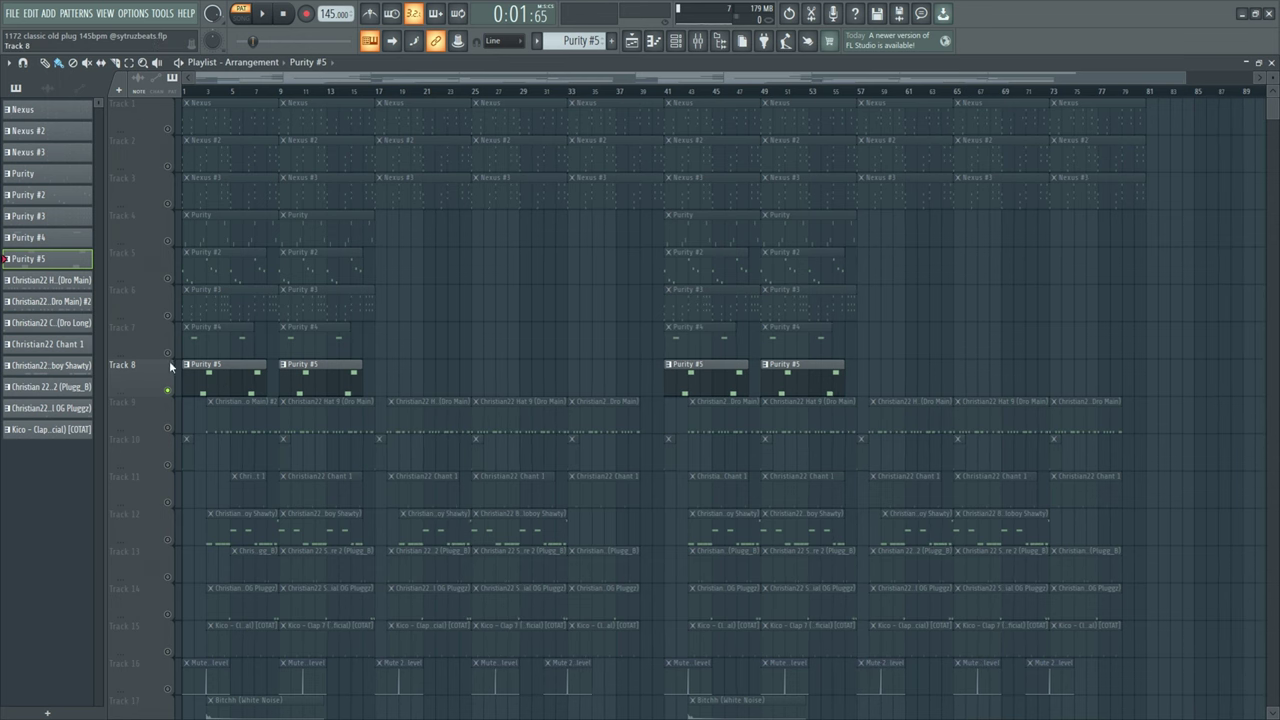
Step: Unmute playlist tracks 7 through 1 so all melody tracks play together with track 8
left_click(168, 353)
left_click(167, 315)
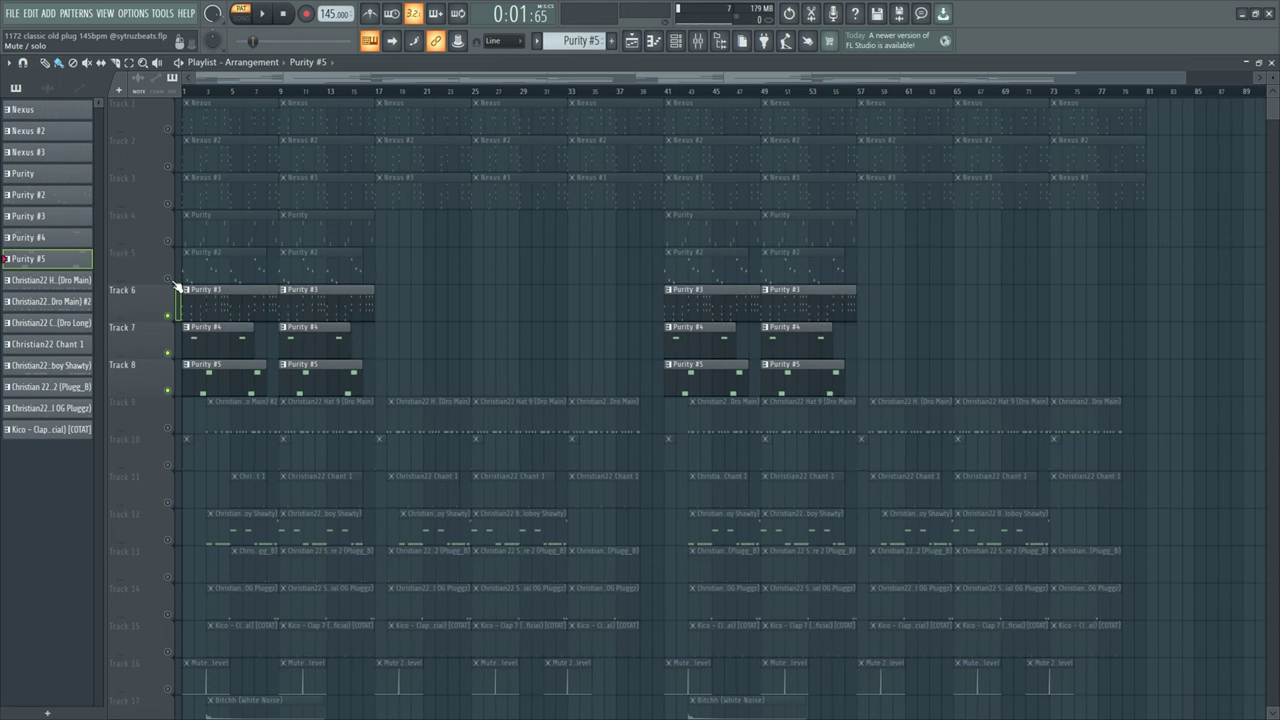
left_click(167, 278)
left_click(167, 241)
left_click(167, 204)
left_click(167, 166)
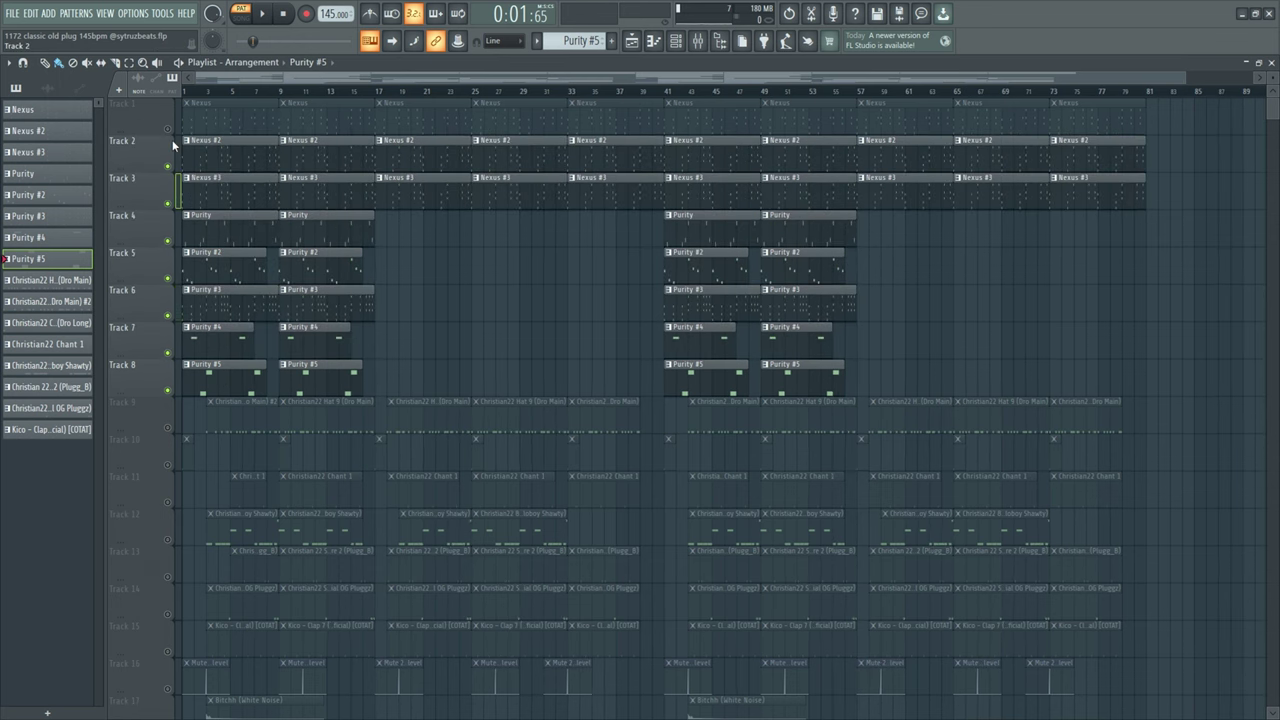
left_click(167, 129)
Step: Play the combined melody tracks in song mode from the start of the arrangement
scroll(370, 101, "up", 3)
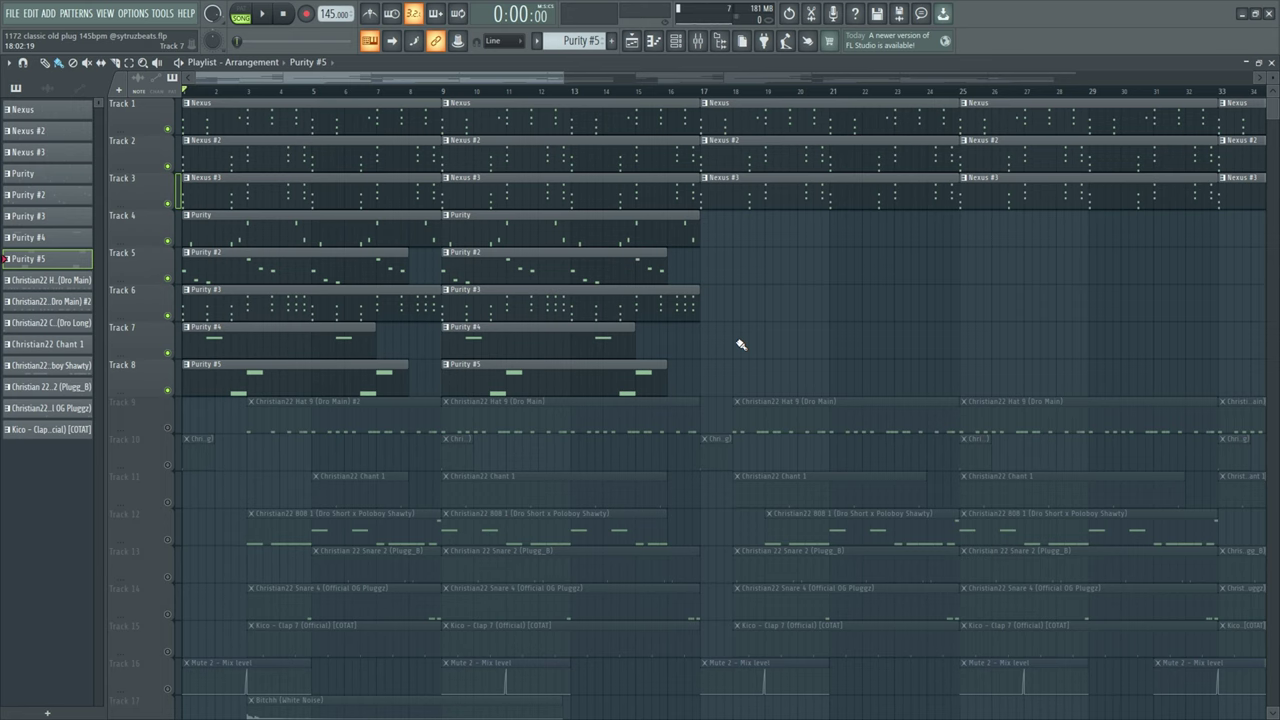
key("space")
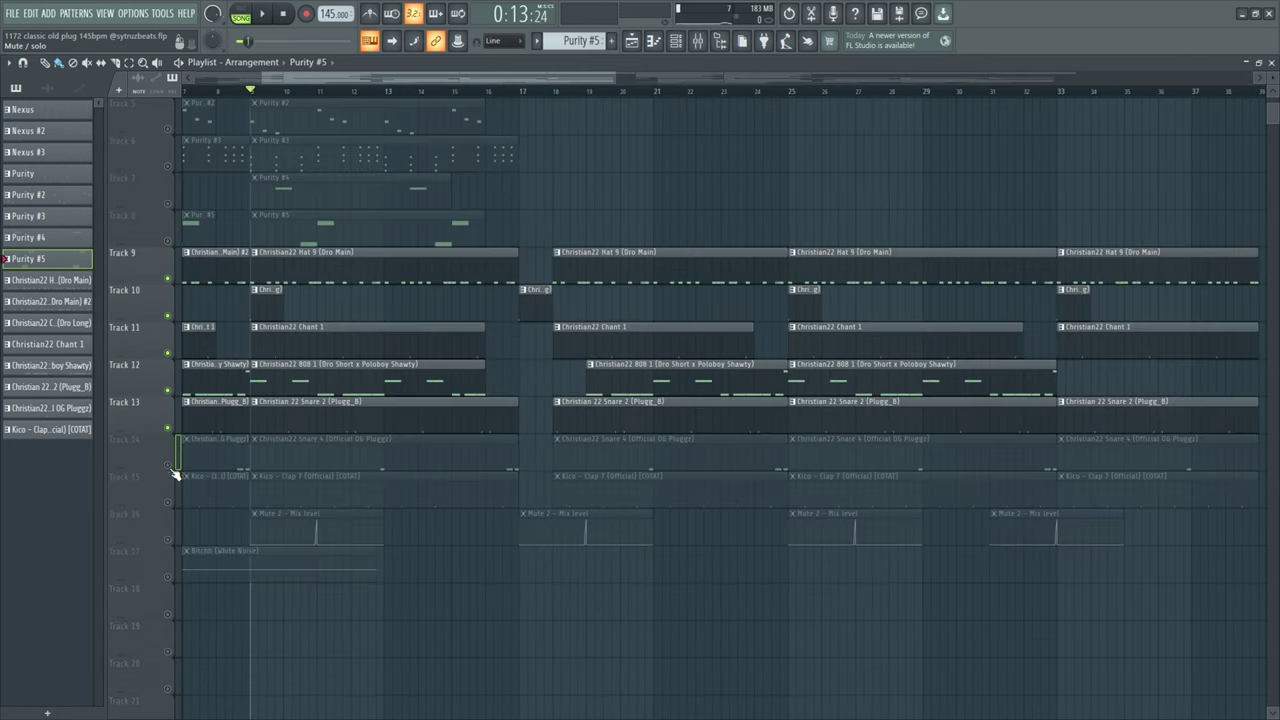
Step: Unmute the Snare 4 and Clap 7 tracks (14 and 15) alongside the other drum tracks
left_click(169, 502)
scroll(309, 365, "down", 5)
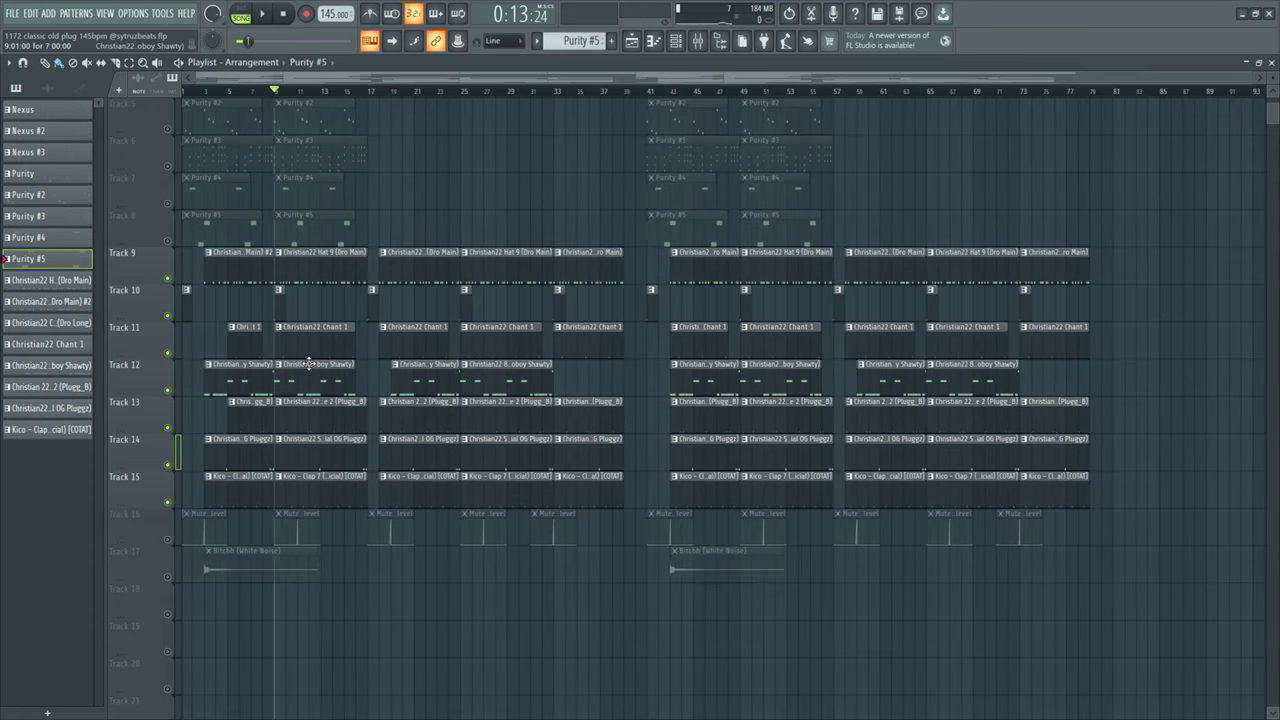
Step: Stop the drum playback and shorten the 808 1 clip starting at bar 9 on track 12 to end at bar 16
scroll(252, 403, "up", 3)
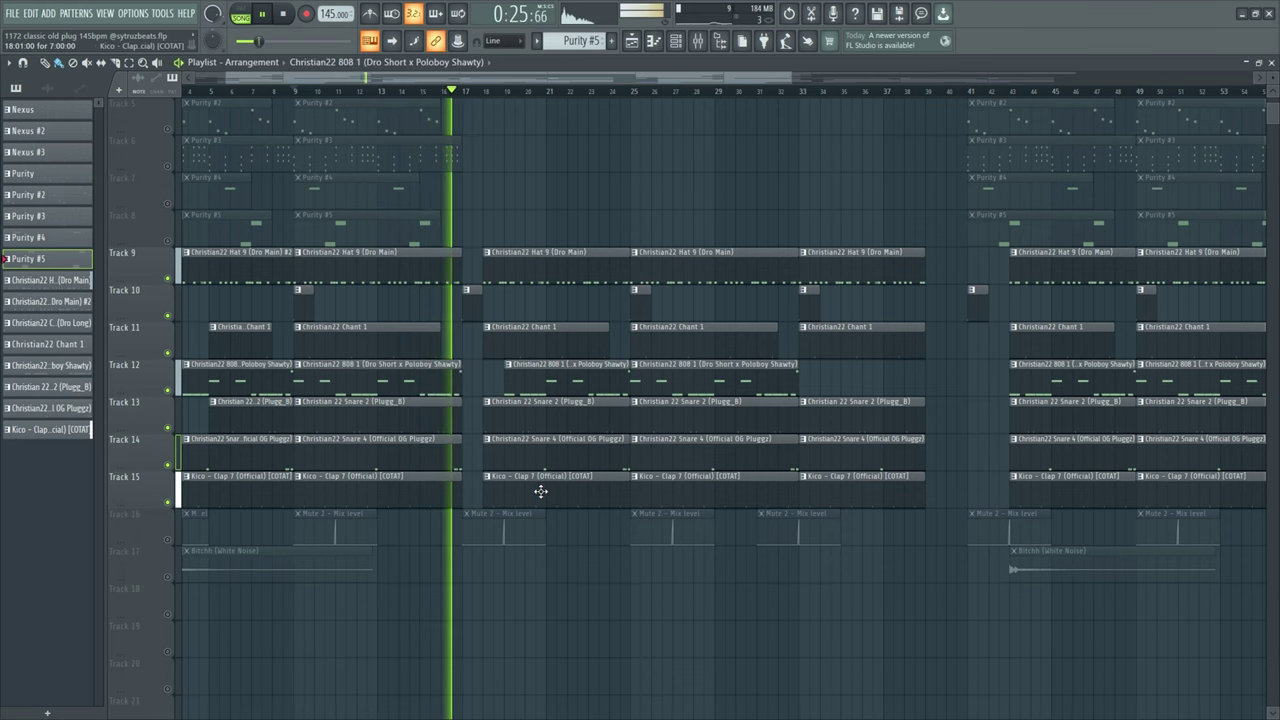
key("space")
left_click_drag(462, 373, 441, 373)
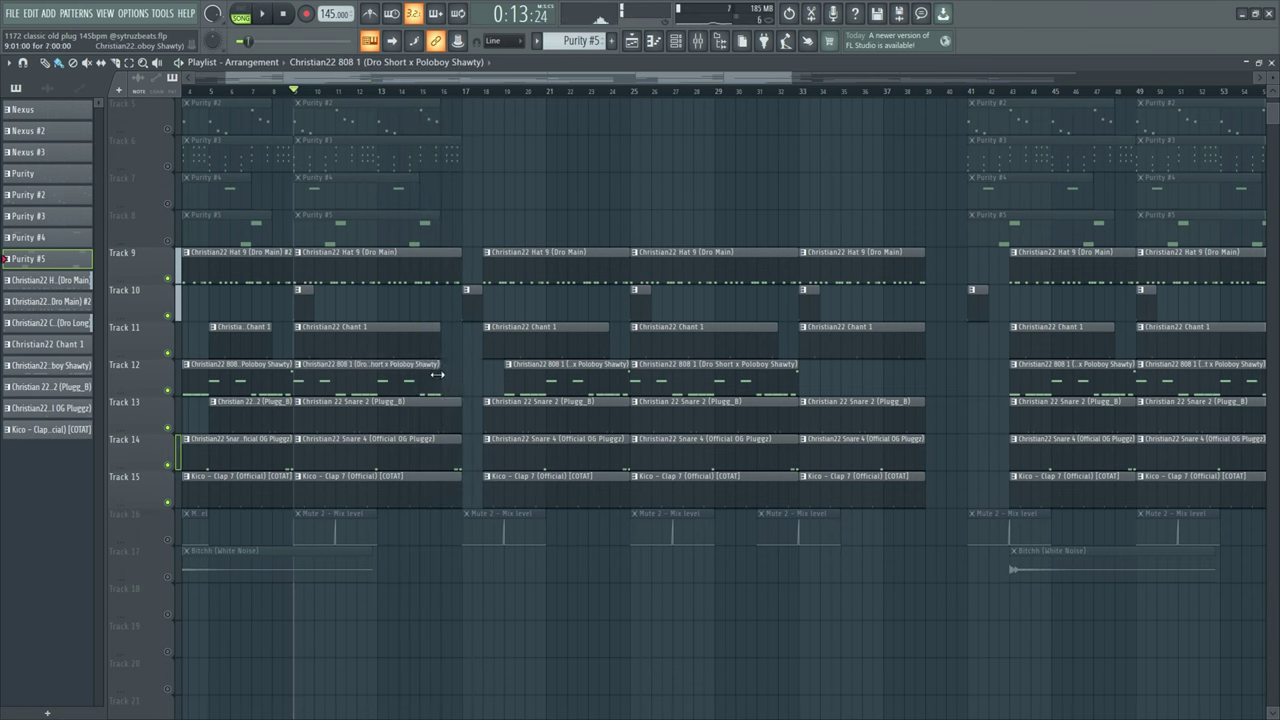
Step: Open the Christian22 Hat 9 pattern in the piano roll and highlight its C5 notes group by group to examine the hi-hat rhythm
double_click(341, 274)
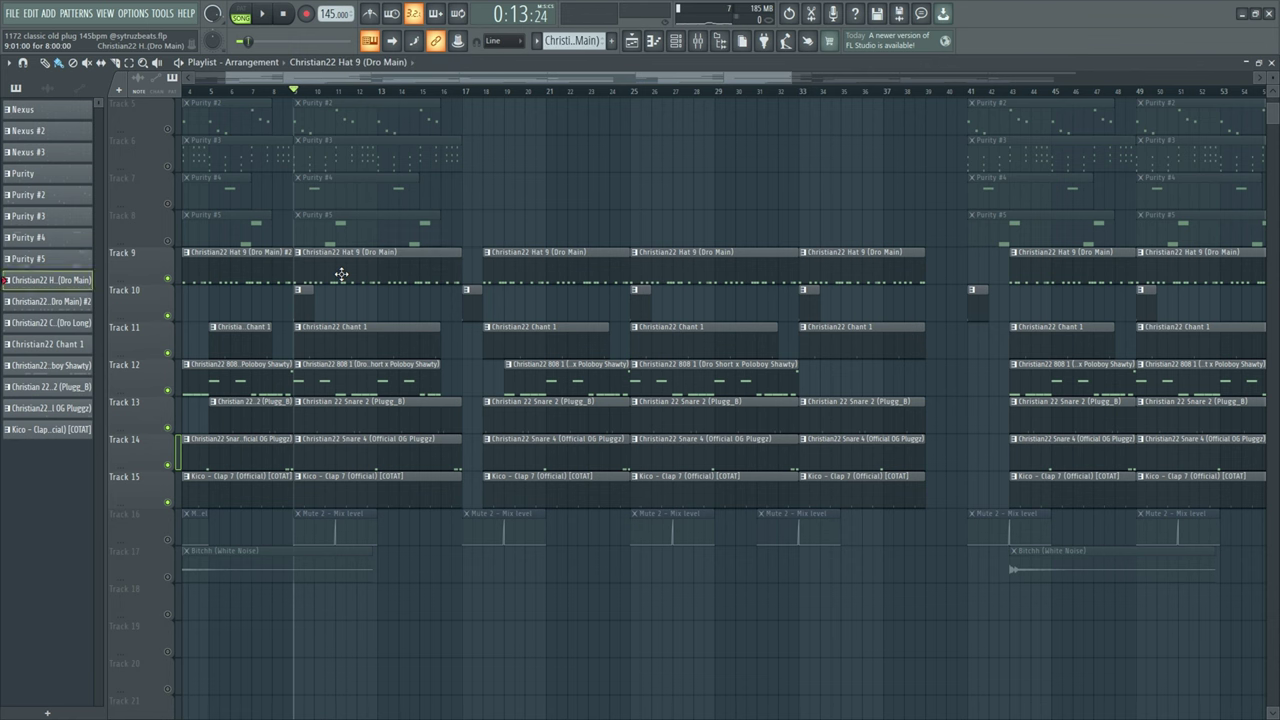
left_click_drag(945, 334, 46, 482)
scroll(40, 425, "up", 3)
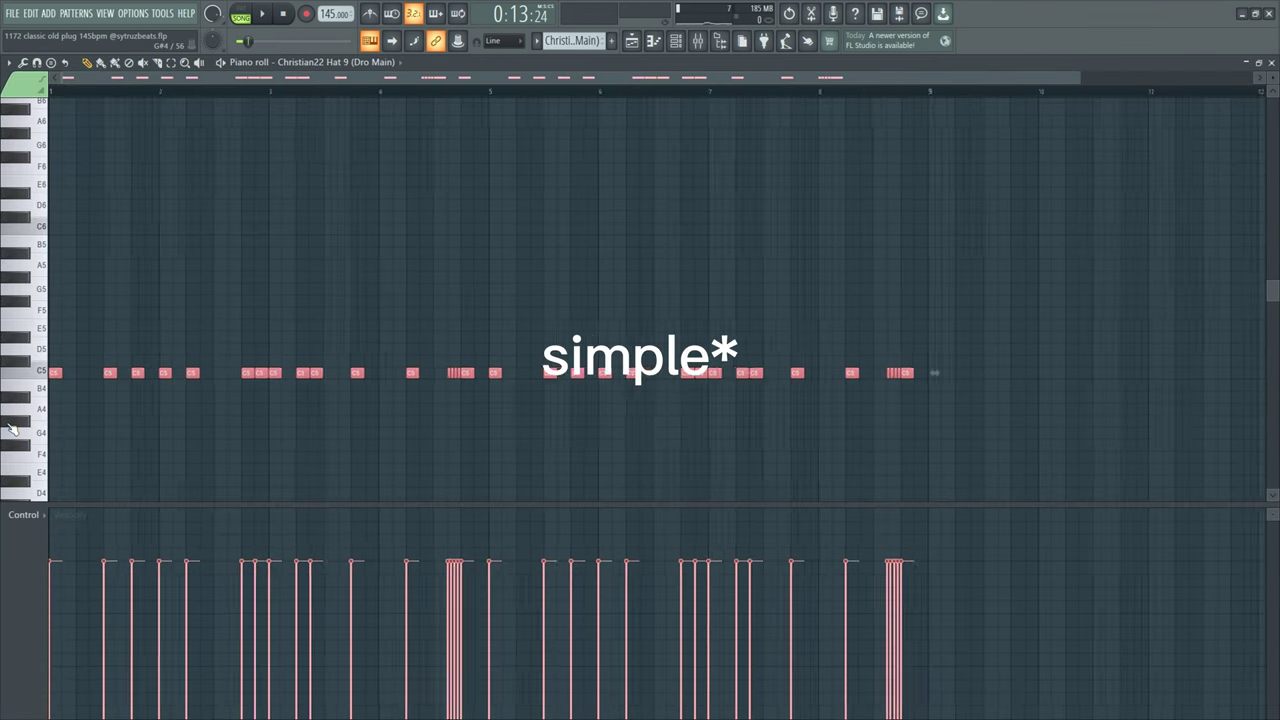
left_click_drag(100, 338, 337, 431)
scroll(330, 432, "down", 3)
left_click_drag(214, 343, 314, 428)
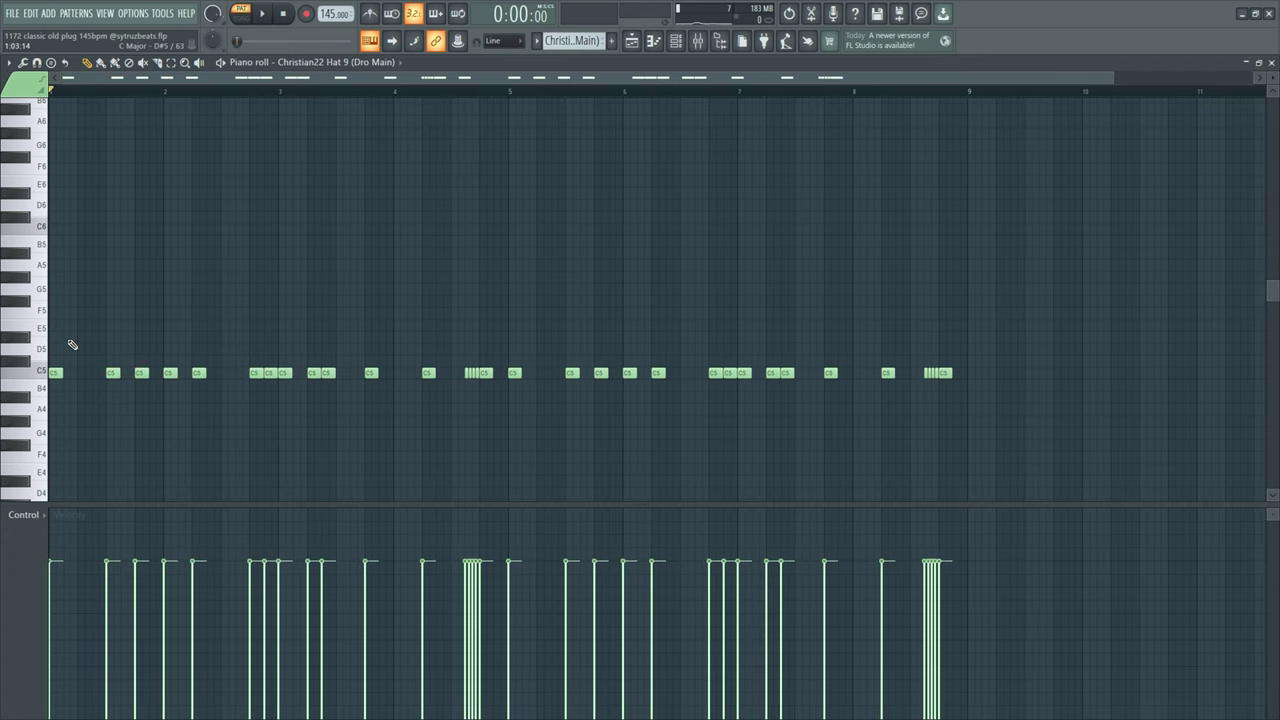
left_click_drag(68, 333, 105, 425)
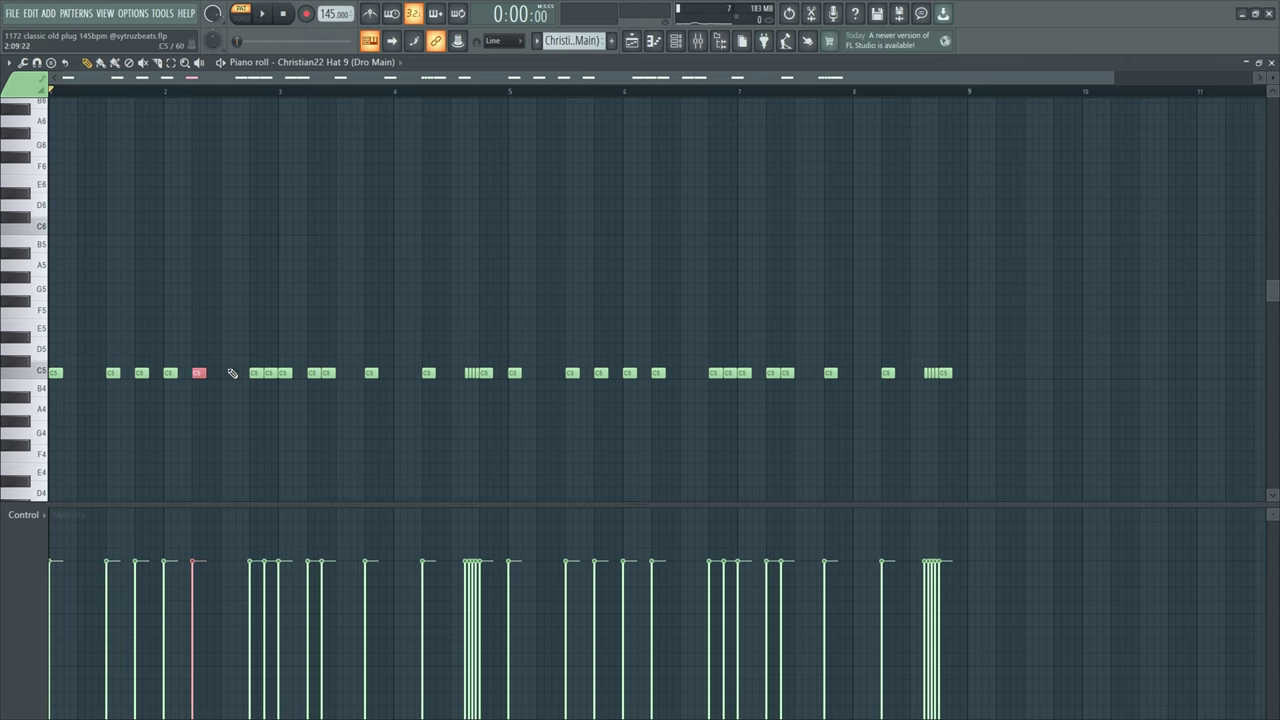
left_click_drag(212, 333, 242, 440)
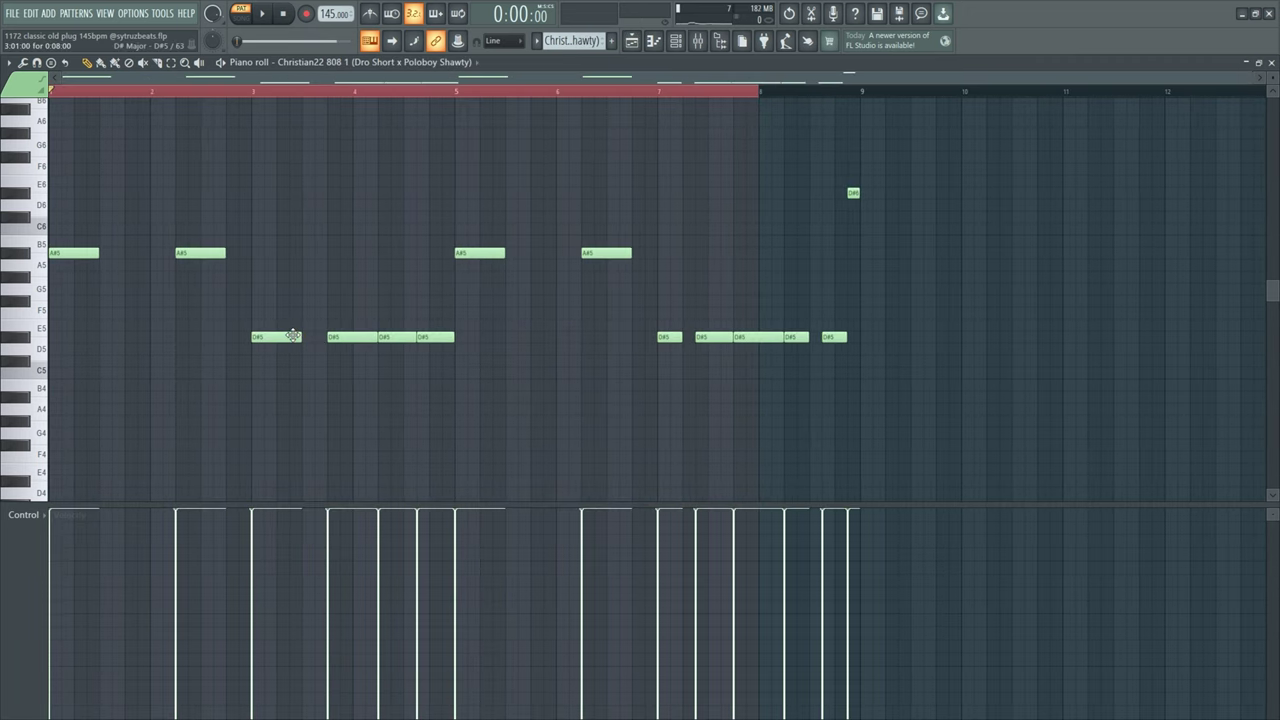
key("ctrl+d")
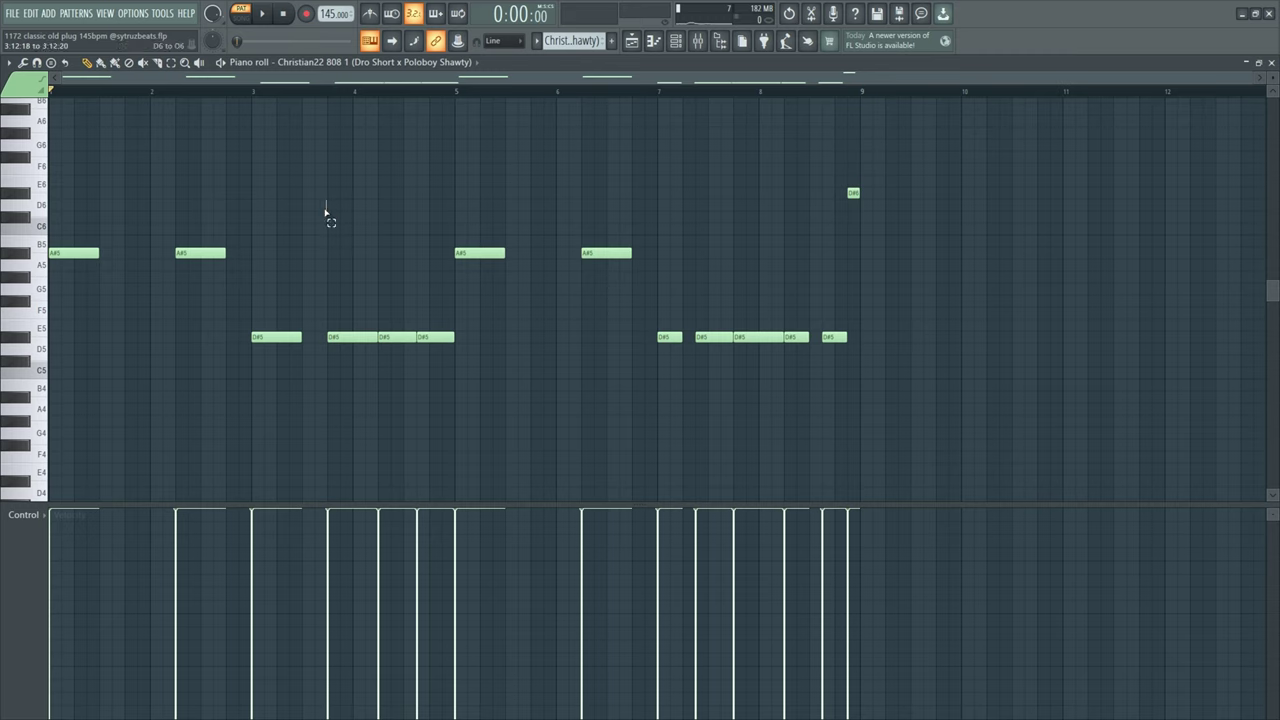
Step: Examine the 808 1 pattern's notes in the piano roll, highlighting the opening notes and the closing run from bar 7 to the D#6 note
left_click_drag(75, 223, 493, 401)
key("ctrl+z")
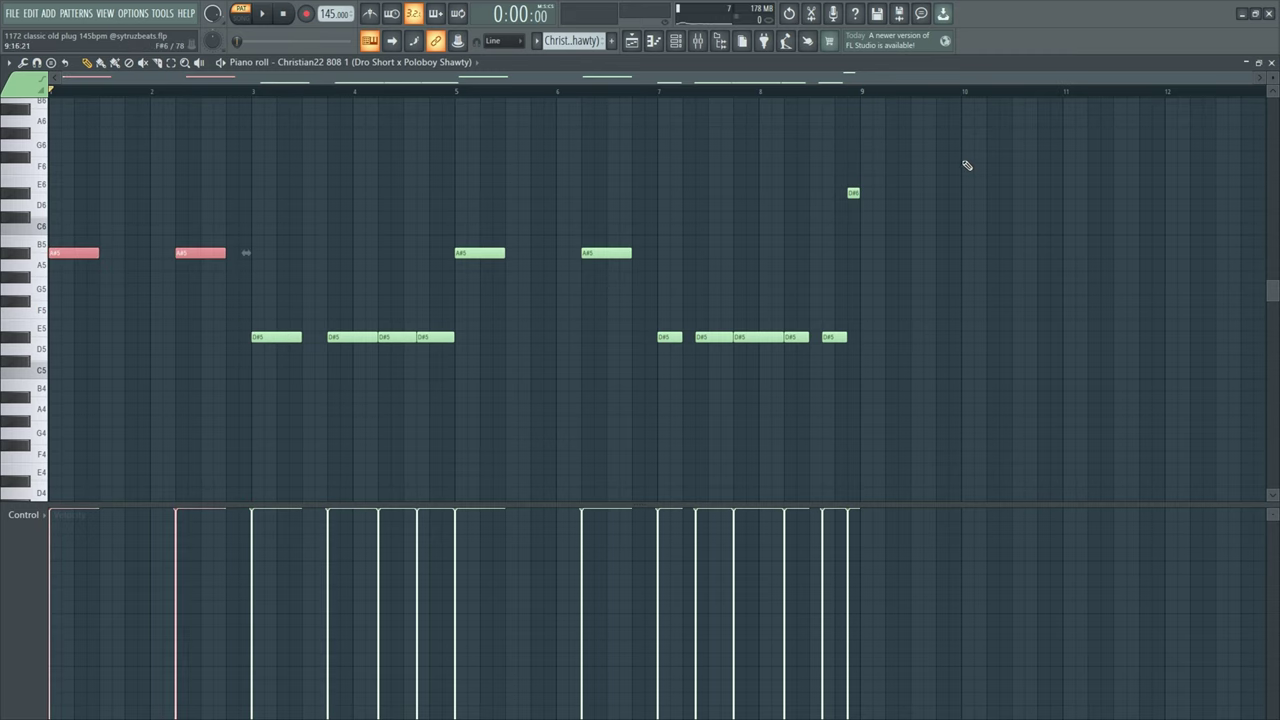
left_click_drag(964, 152, 676, 408)
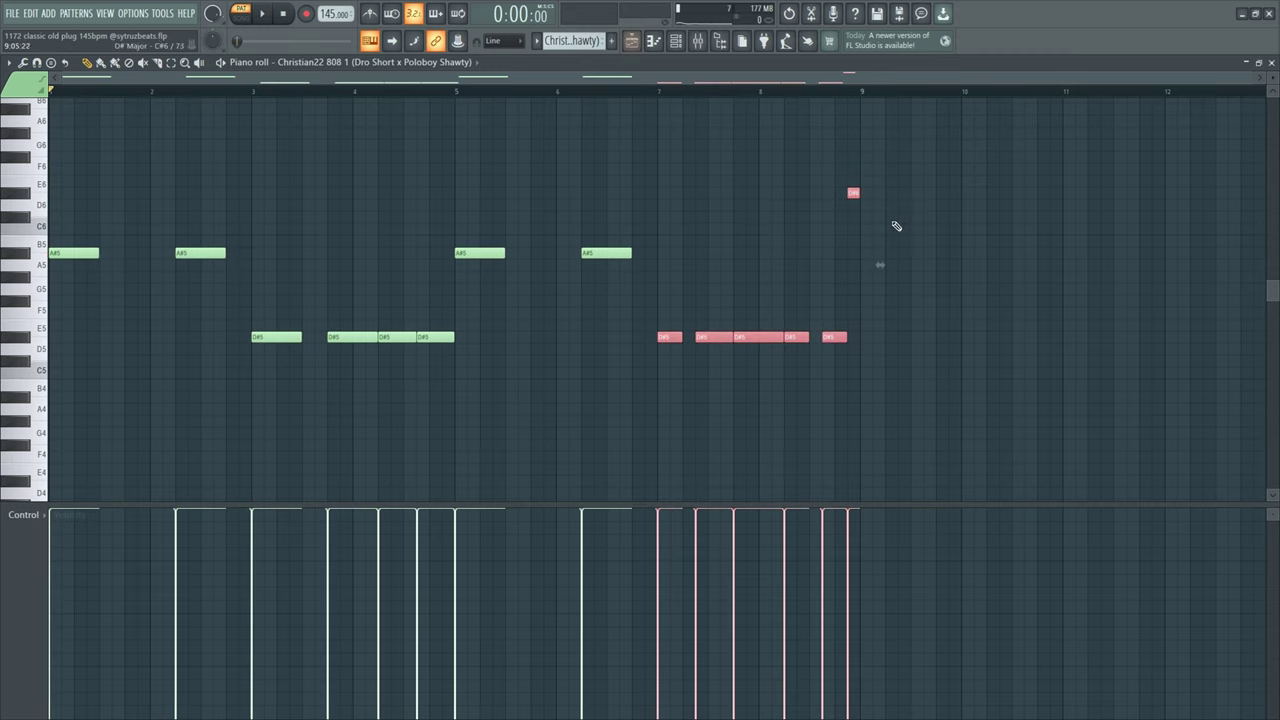
left_click_drag(884, 176, 842, 214)
scroll(886, 232, "up", 4)
Step: Return to the playlist and select the first Mute 2 - Mix level automation clip on track 16 to inspect its curve
key("F5")
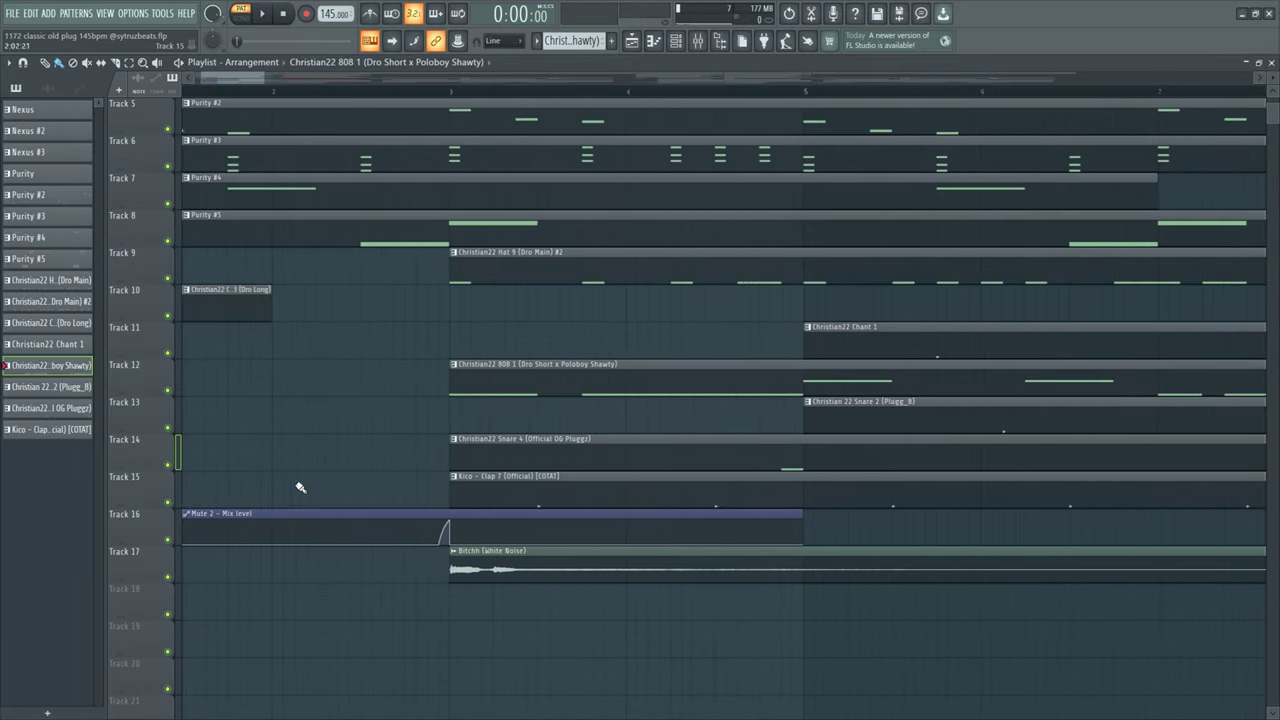
scroll(450, 530, "up", 5)
left_click_drag(367, 474, 413, 570)
scroll(400, 540, "down", 8)
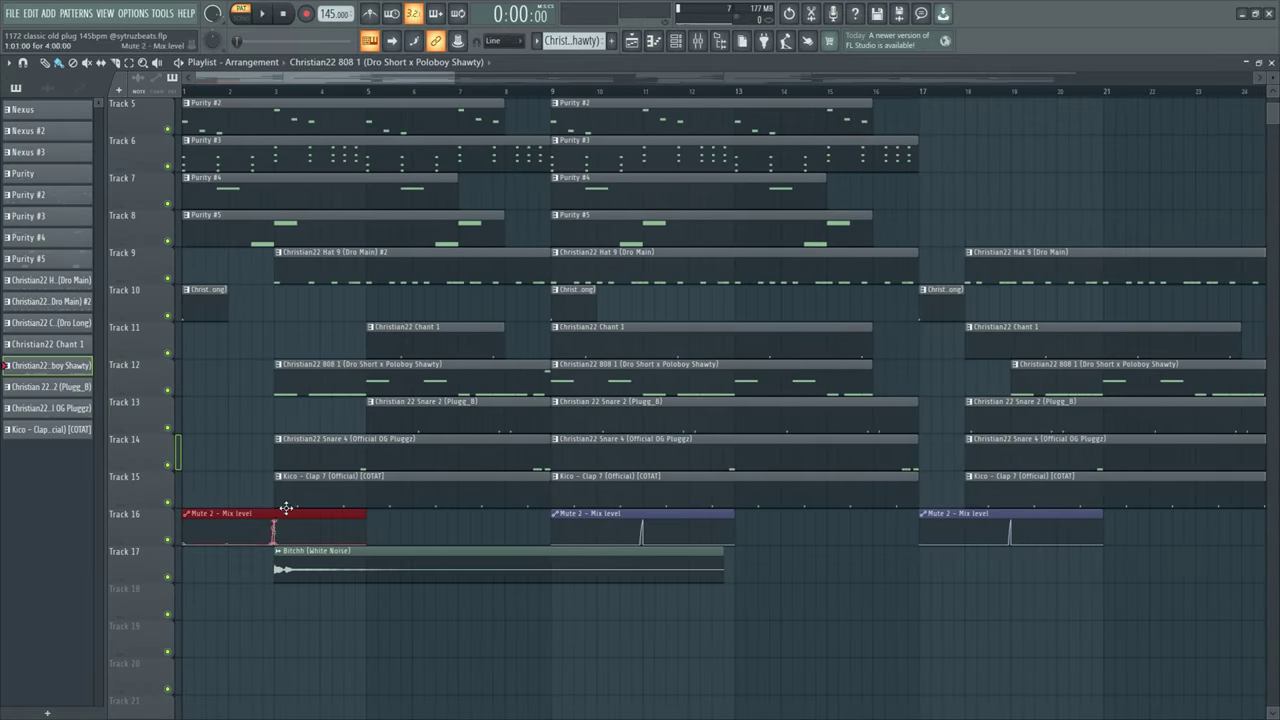
Step: Play the arrangement from the start in song mode and examine the Mute 2 automation and white noise clip around bar 3
key("space")
scroll(286, 400, "up", 8)
left_click_drag(300, 440, 425, 640)
scroll(430, 575, "down", 3)
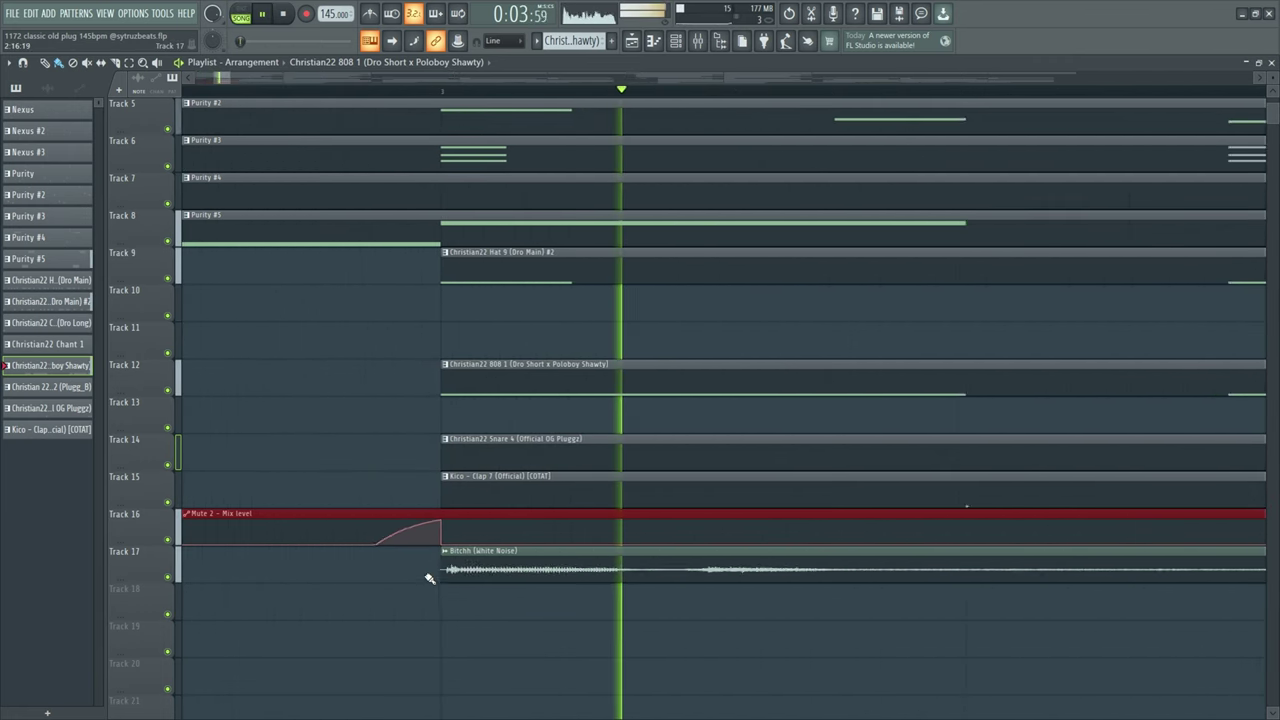
scroll(495, 612, "down", 6)
key("space")
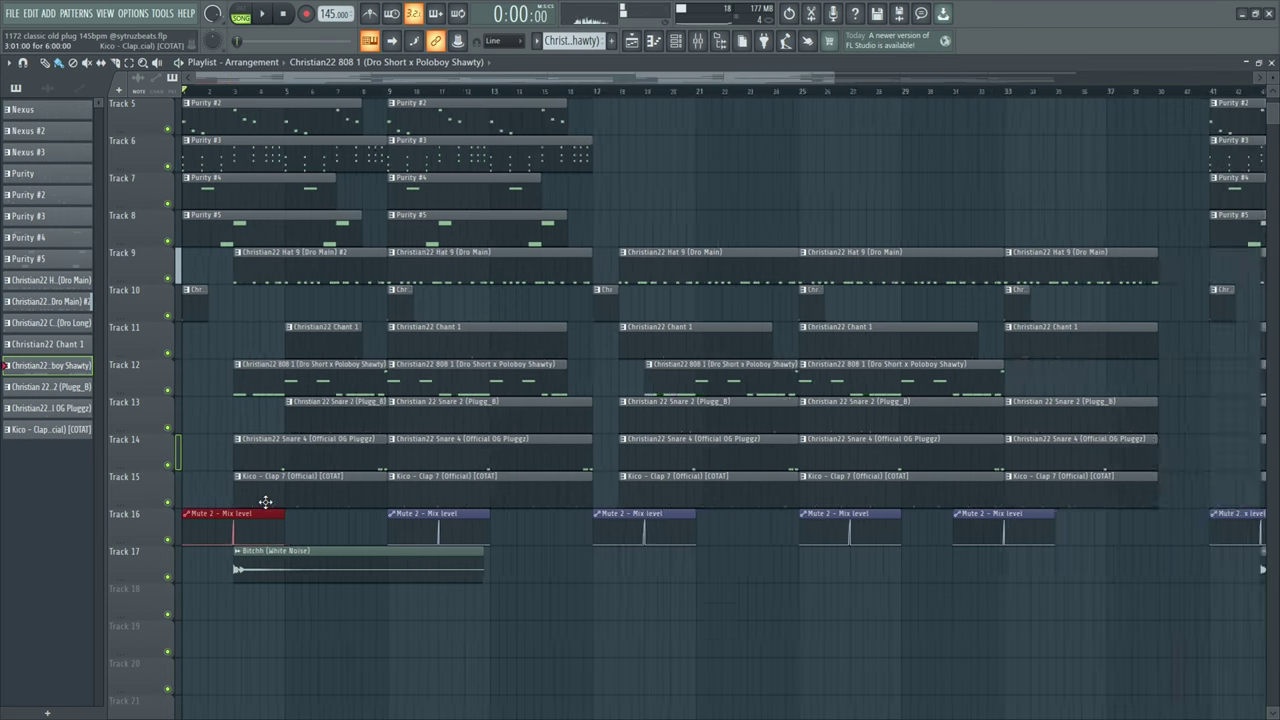
scroll(266, 501, "down", 2)
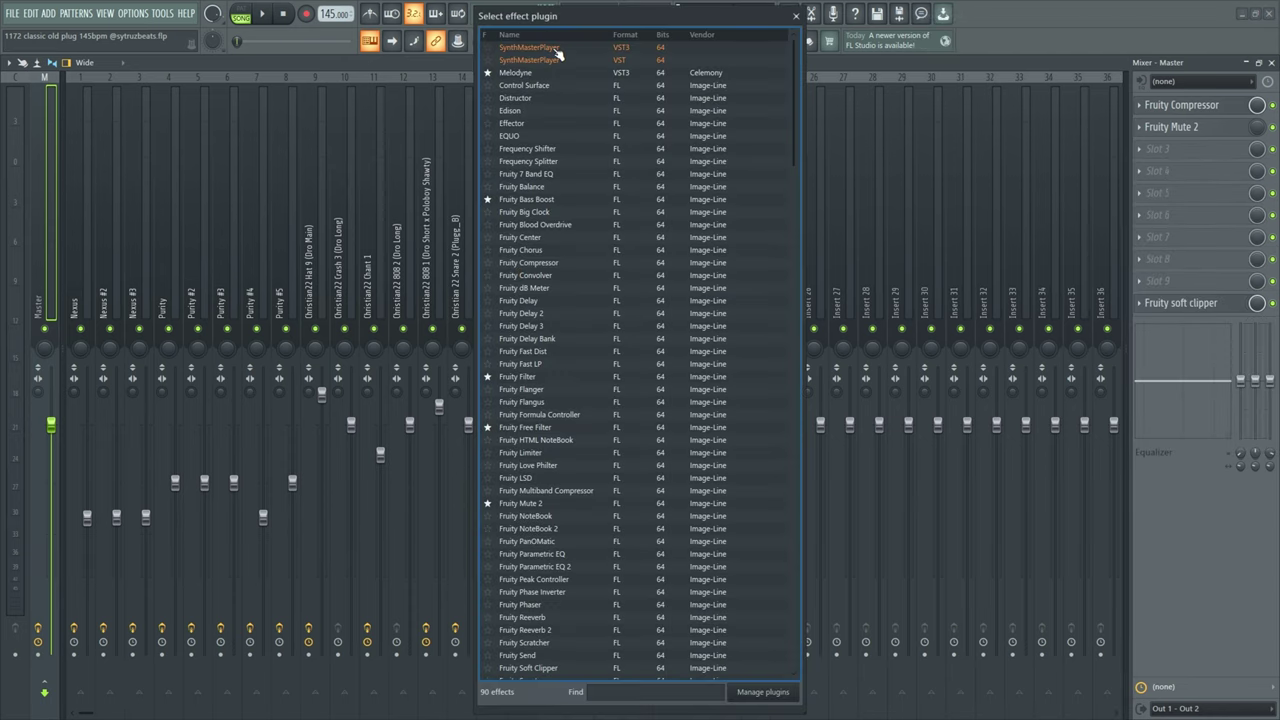
type("fruit")
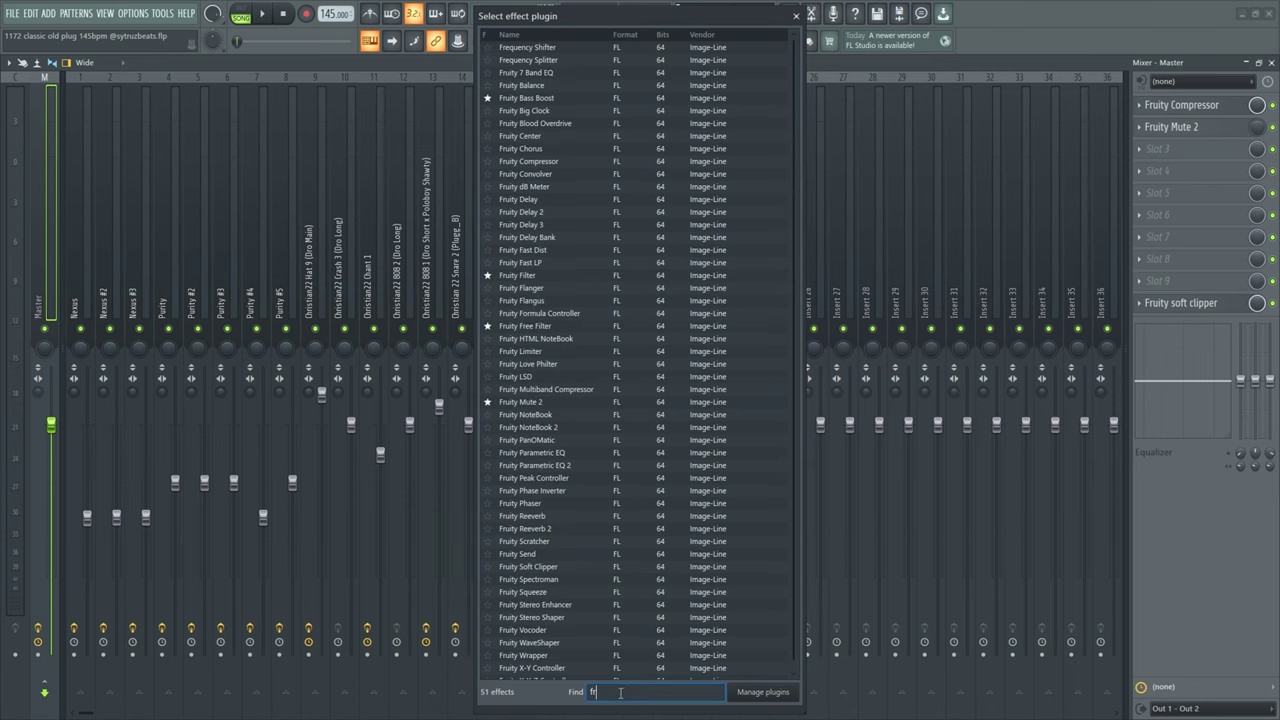
key("BackSpace")
key("BackSpace")
key("BackSpace")
key("BackSpace")
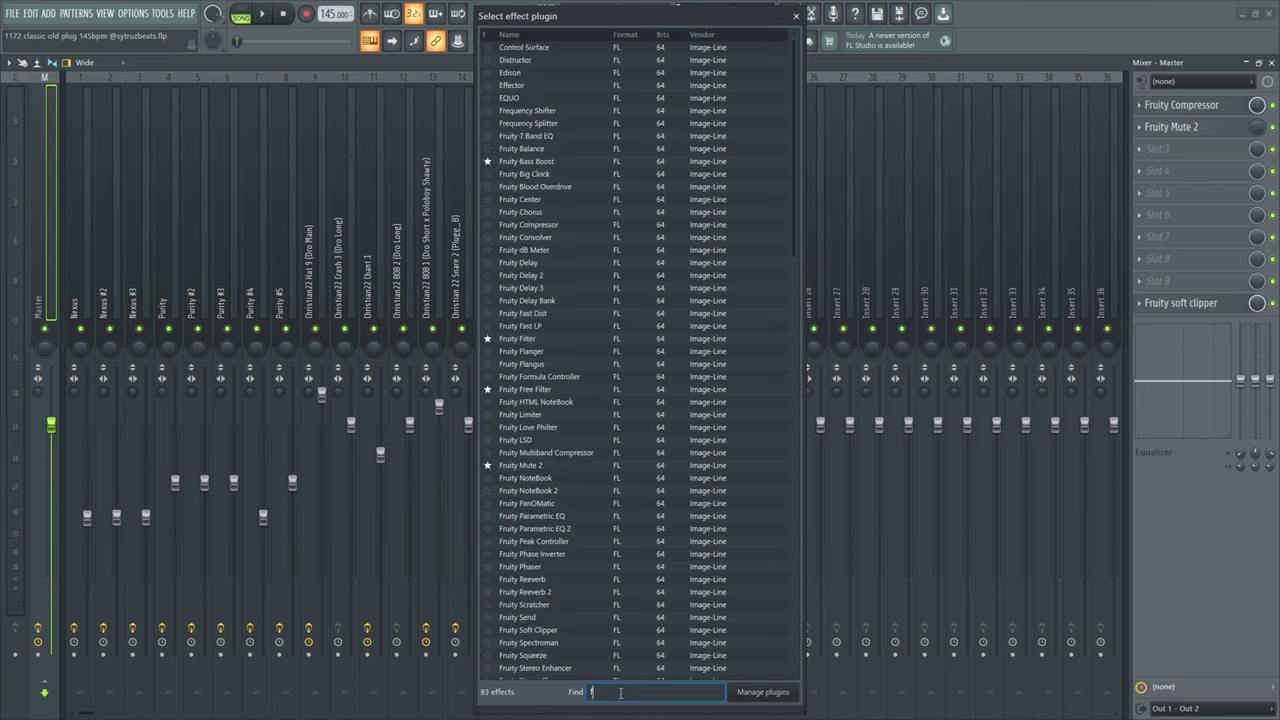
left_click(796, 16)
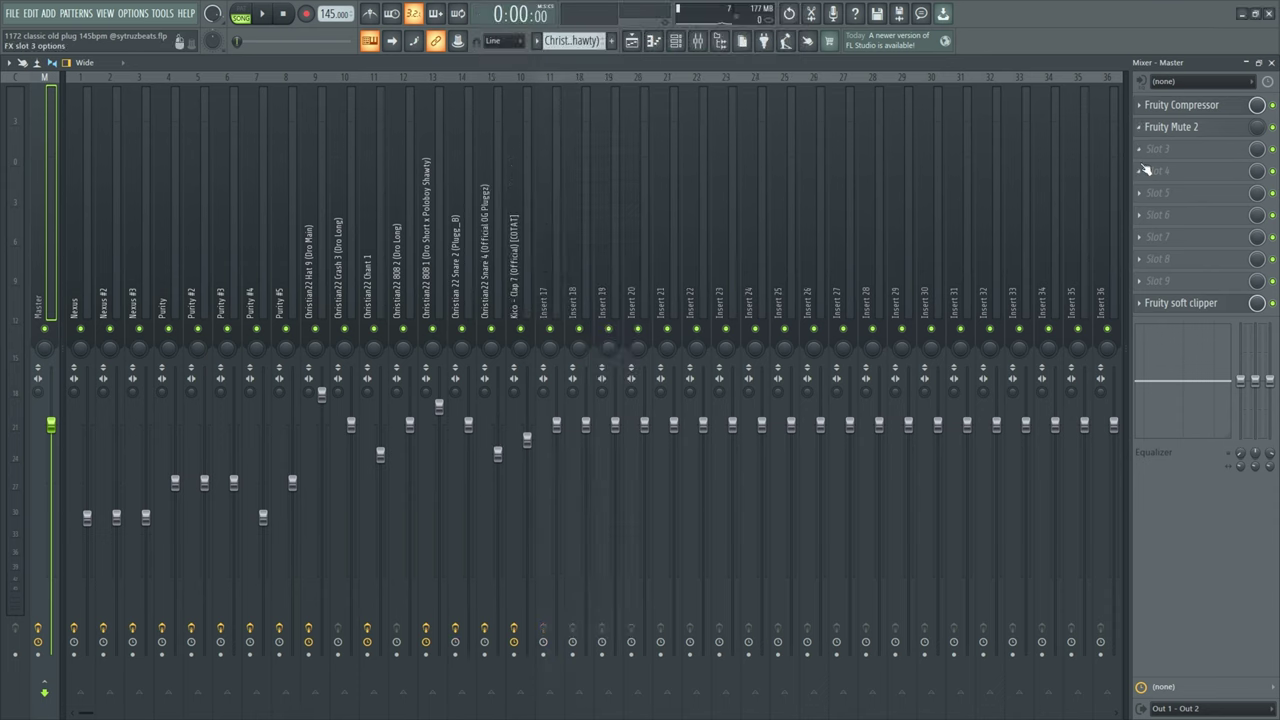
Step: Inspect the Fruity Mute 2 settings on the Master mixer track and close the plugin
left_click(1186, 131)
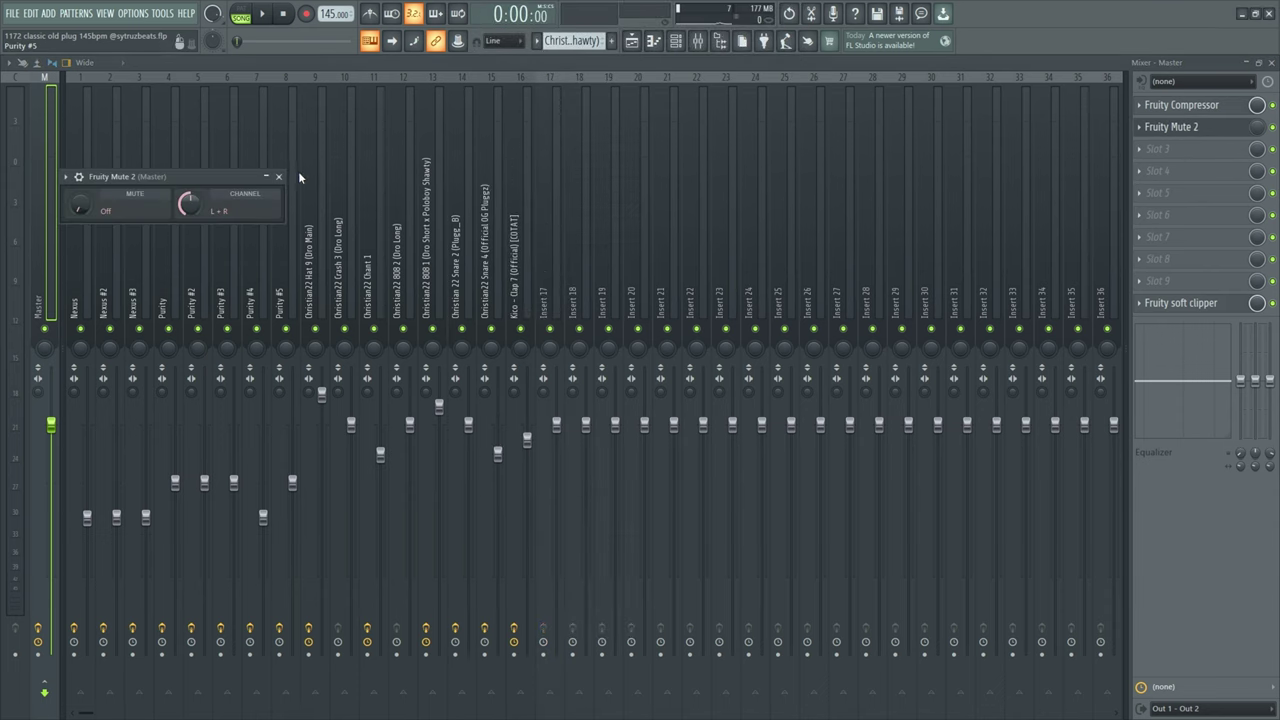
left_click(279, 177)
left_click(1140, 150)
Step: Review the Fruity Compressor settings on the Master track, followed by the Fruity soft clipper
left_click(1205, 110)
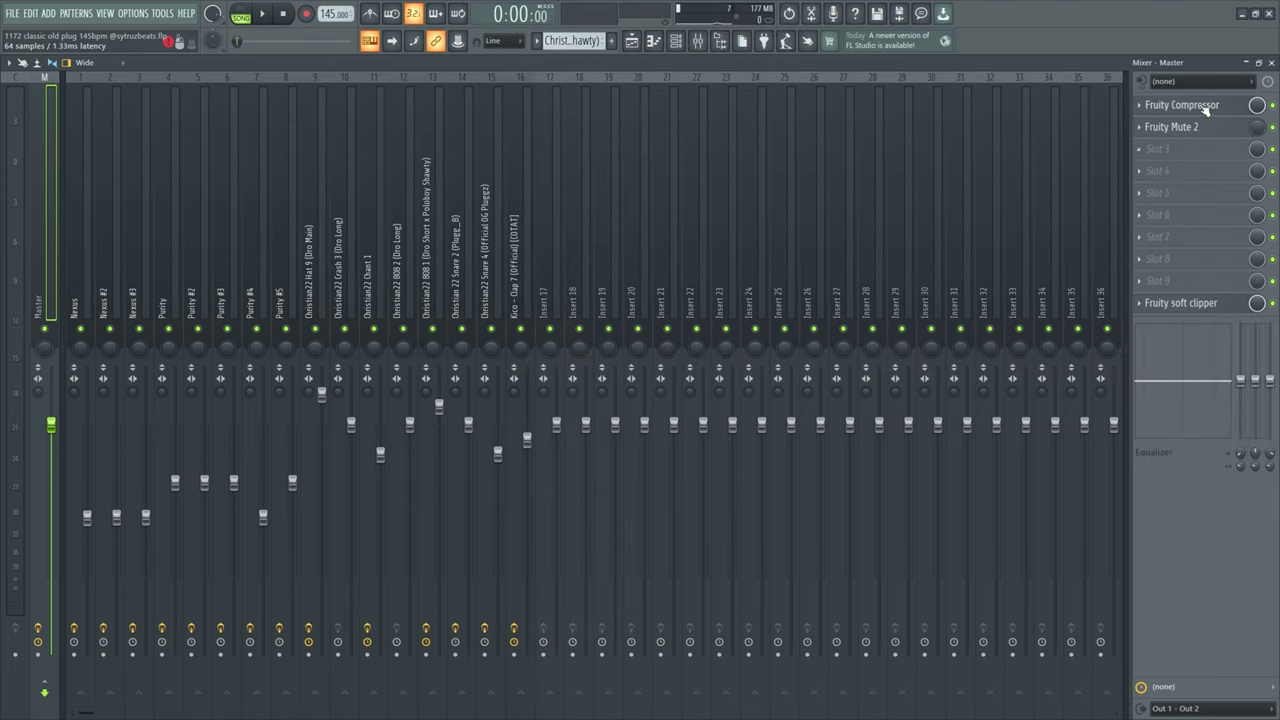
left_click(1207, 106)
left_click_drag(674, 208, 714, 255)
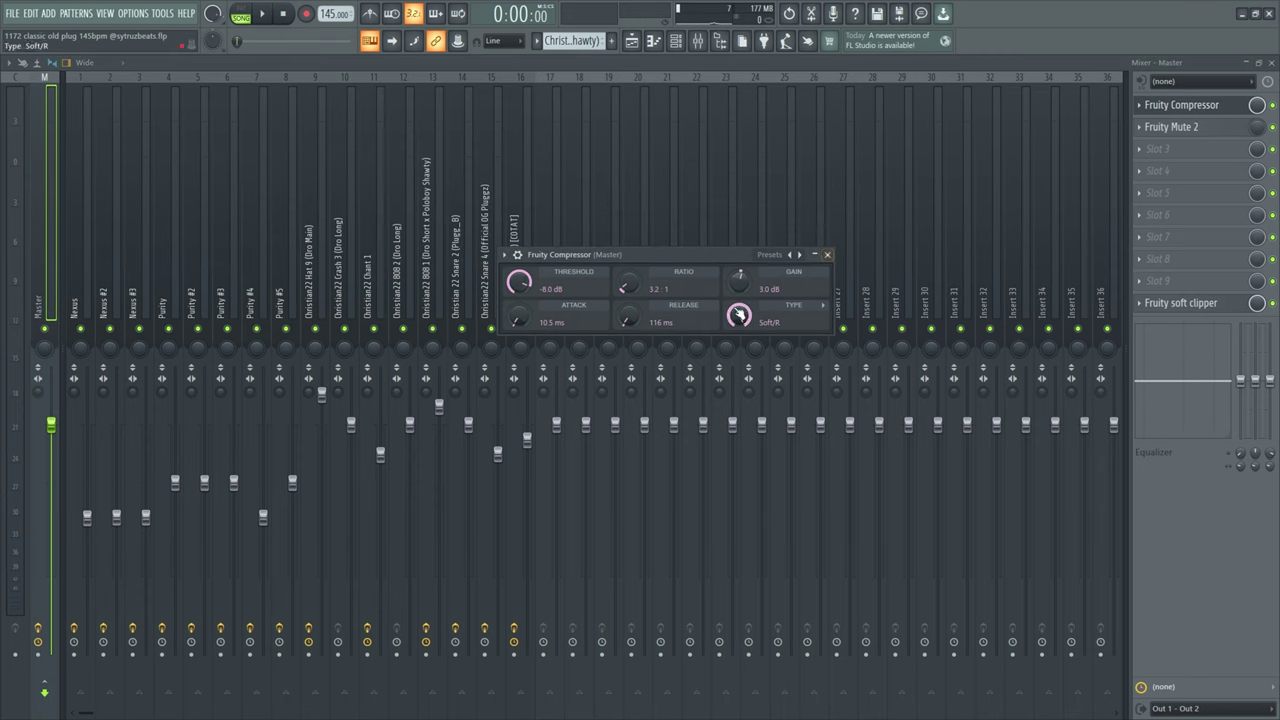
left_click(1207, 106)
left_click(1208, 305)
Step: Check the effect slots of the Nexus #2, 808 1 and Hat 9 mixer tracks in turn
left_click_drag(292, 302, 78, 330)
left_click(116, 308)
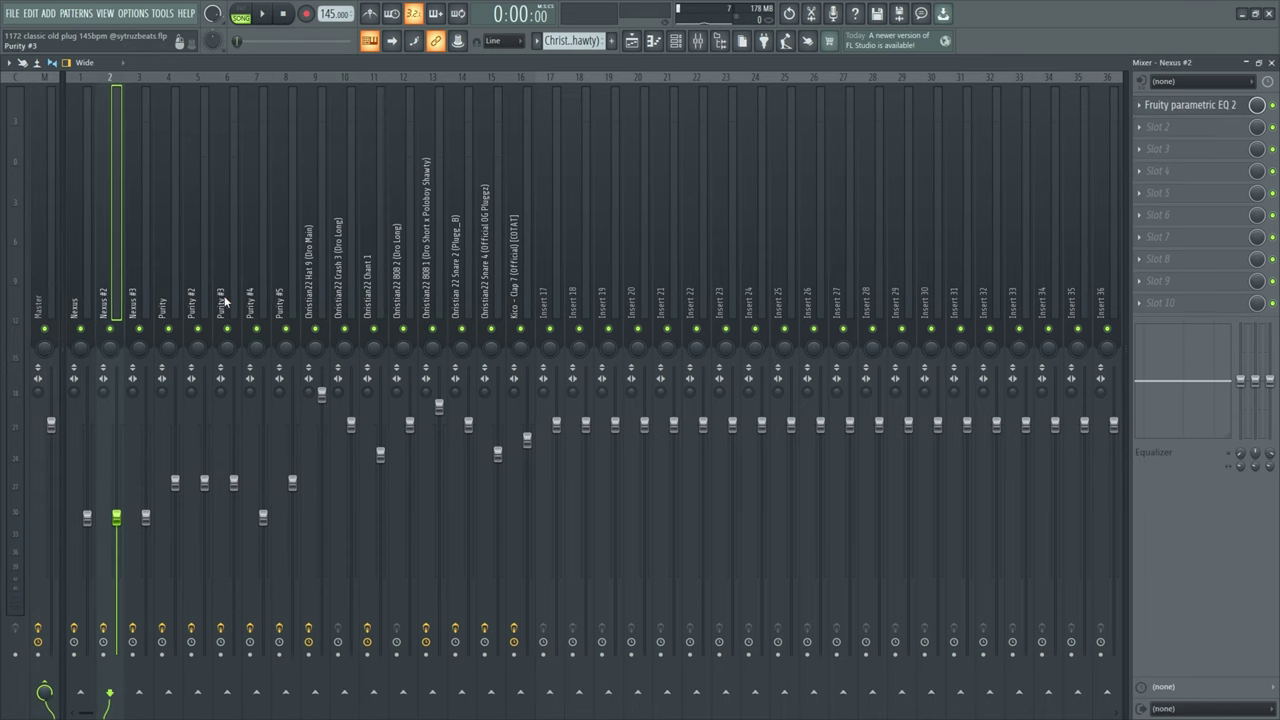
left_click(434, 285)
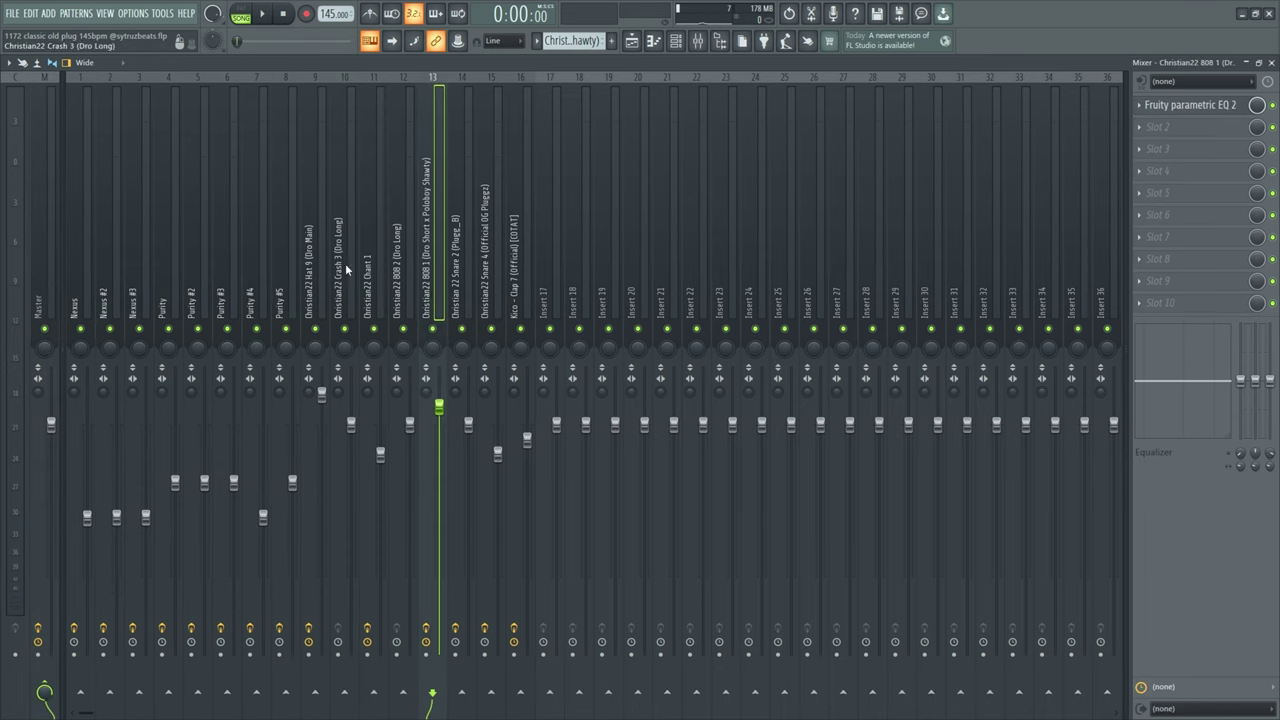
left_click(310, 282)
Step: Return to the full playlist, review the Nexus, Purity and drum channels in the channel rack, and close the rack
key("F5")
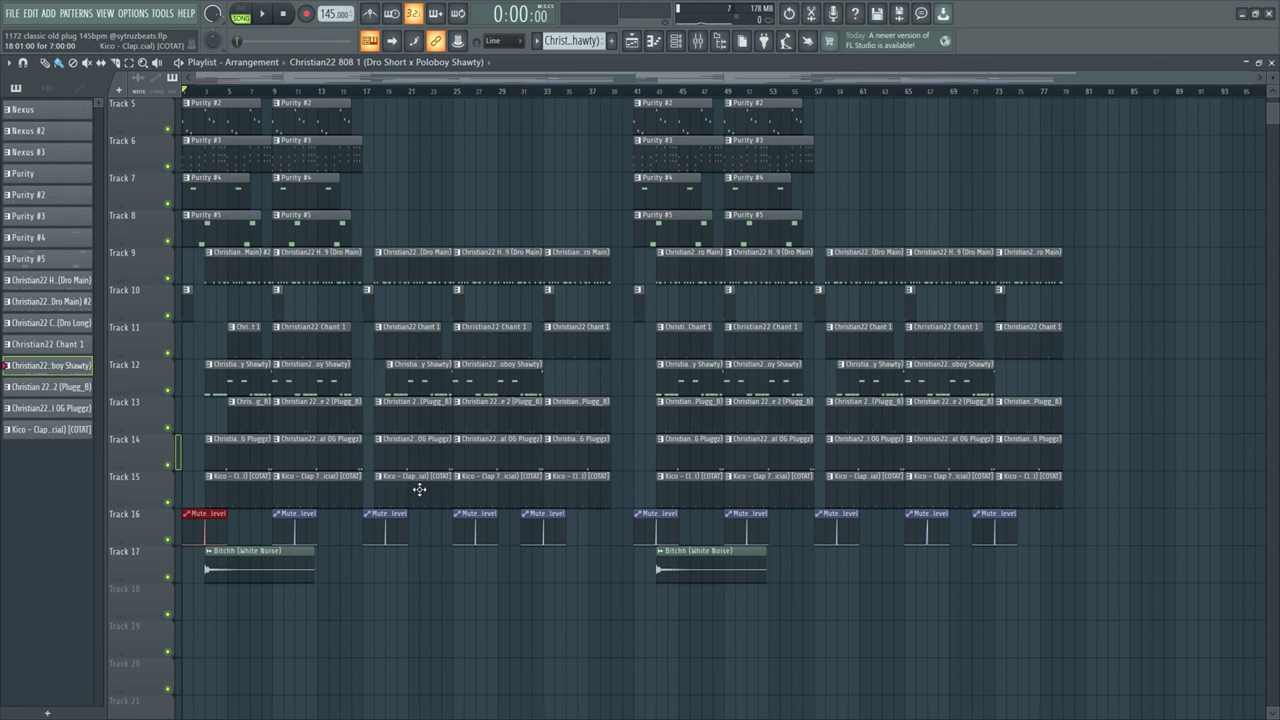
scroll(465, 507, "up", 4)
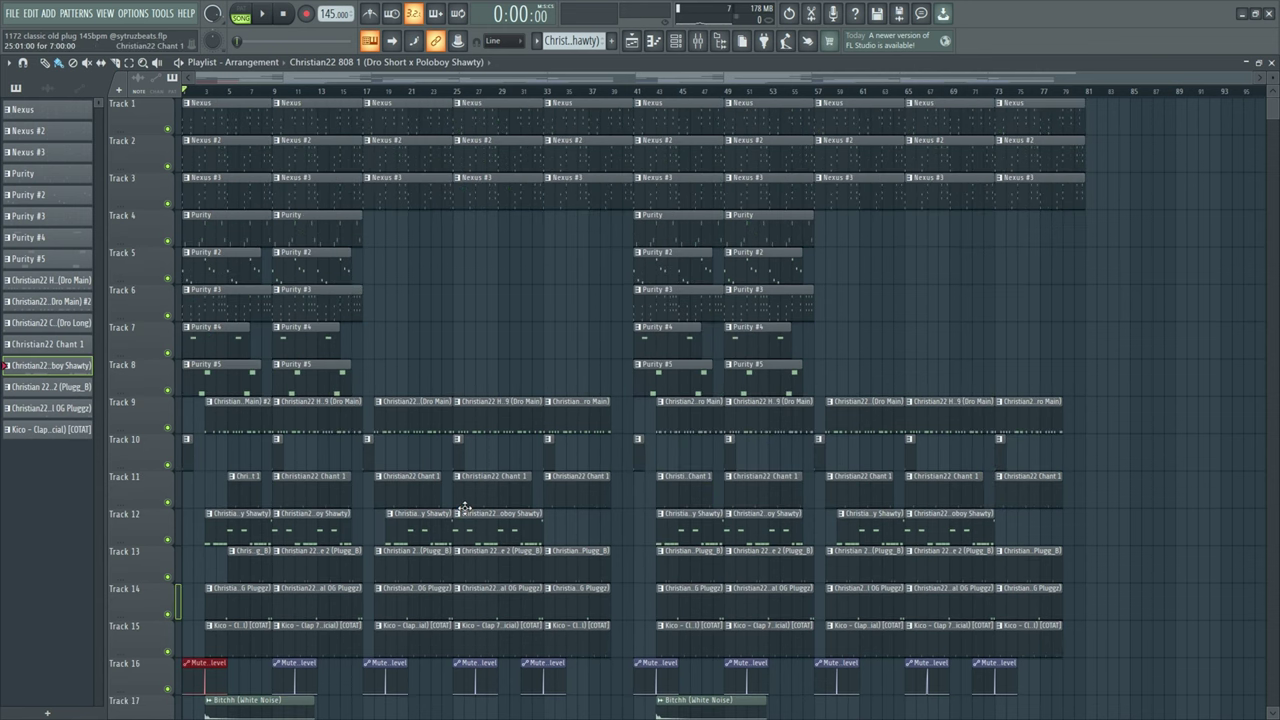
left_click(676, 40)
left_click_drag(564, 182, 466, 157)
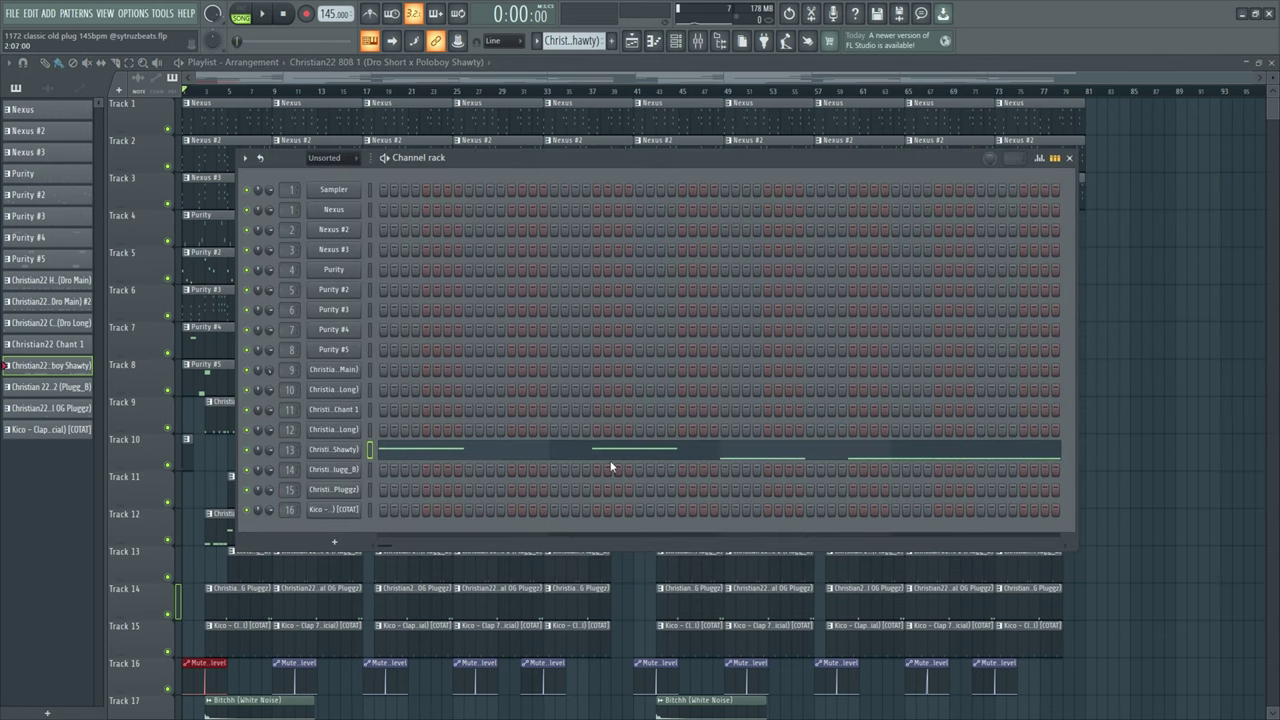
scroll(394, 315, "down", 3)
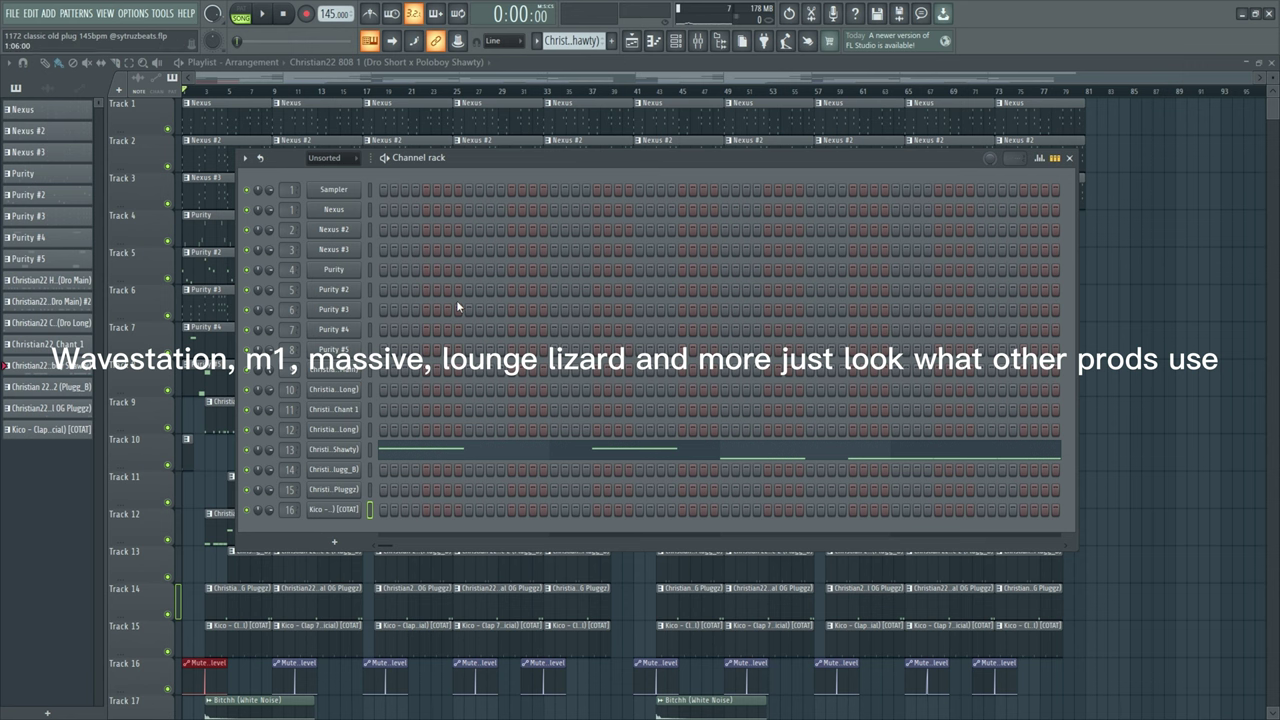
left_click(332, 213)
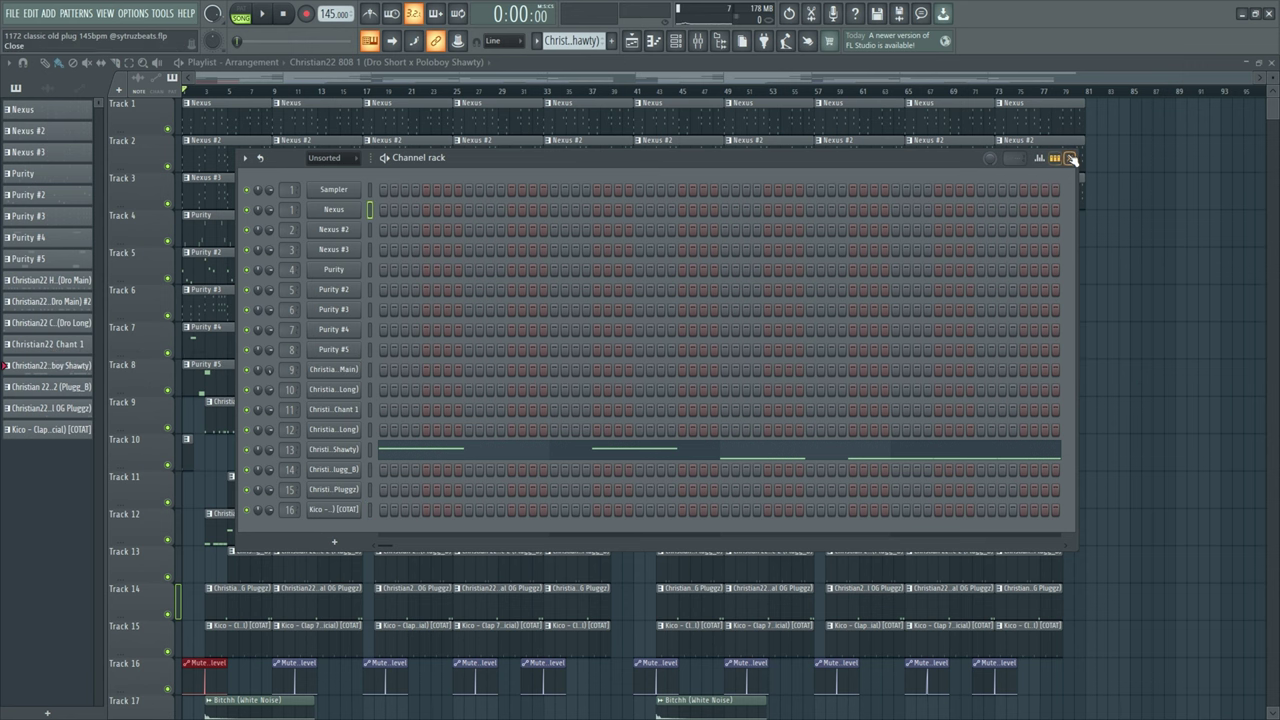
left_click(1070, 159)
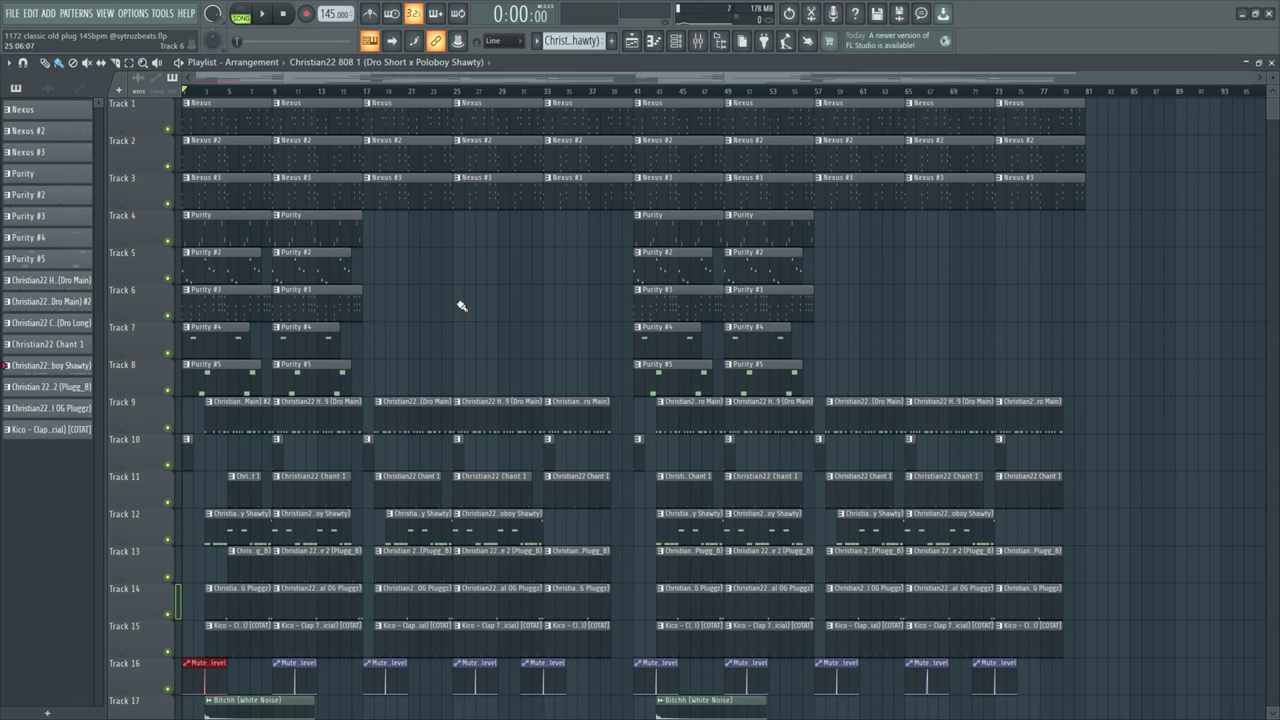